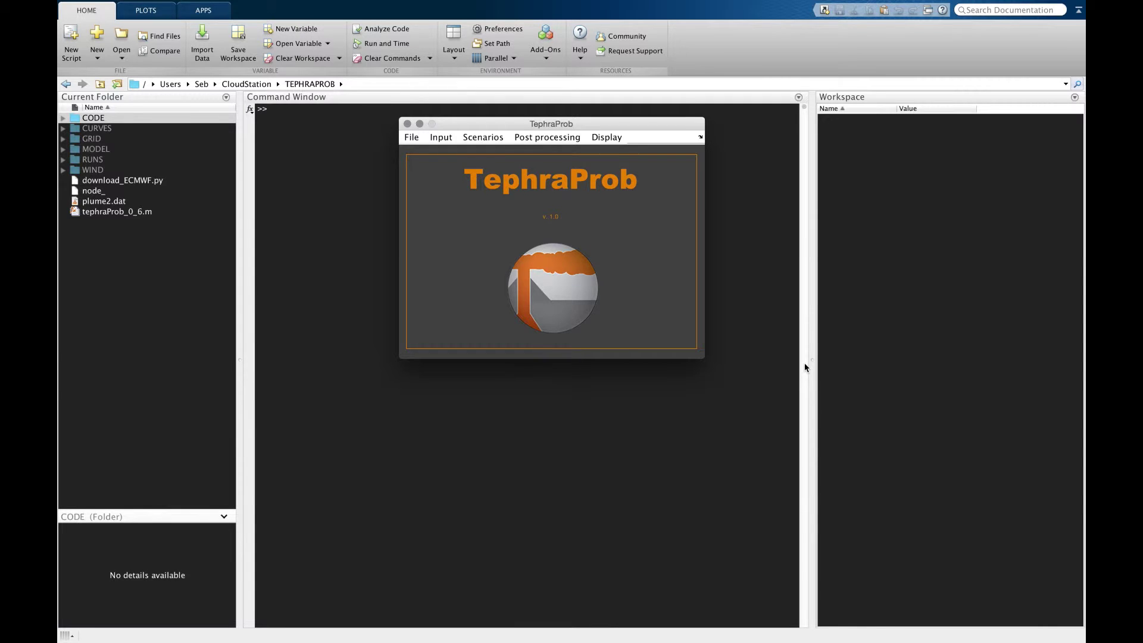
Step: Switch from MATLAB to the Mendeley reference library
key(super+Tab)
key(super+Tab)
key(super+Tab)
key(super+Tab)
key(super+Tab)
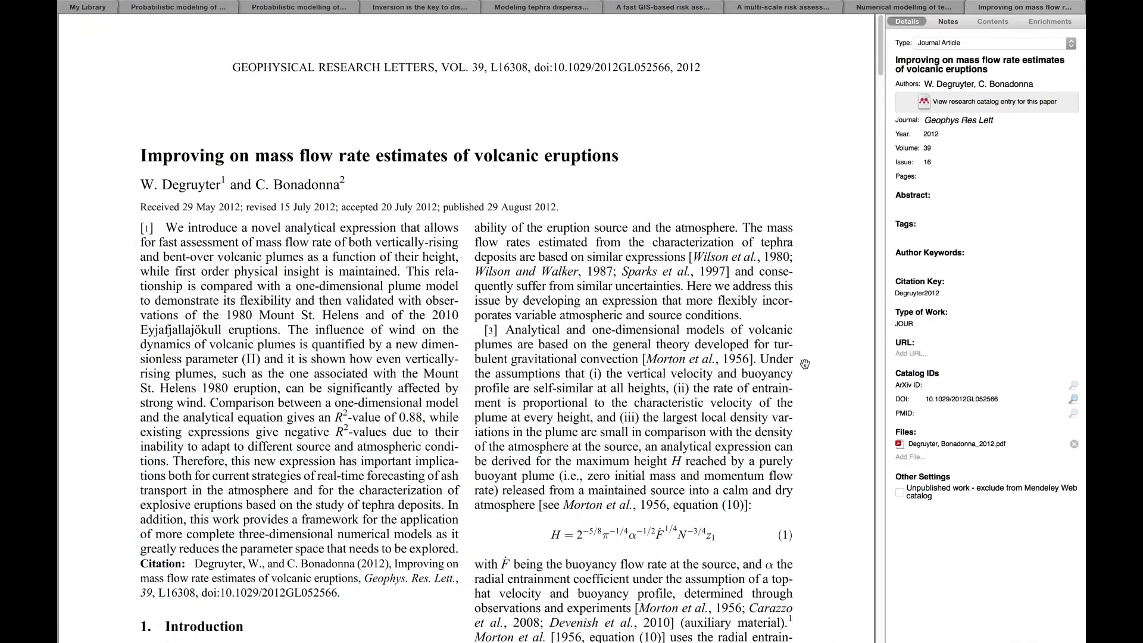
Step: Flip through Mendeley's paper tabs, from the Tarawera paper to the fast GIS-based risk assessment paper
click(204, 10)
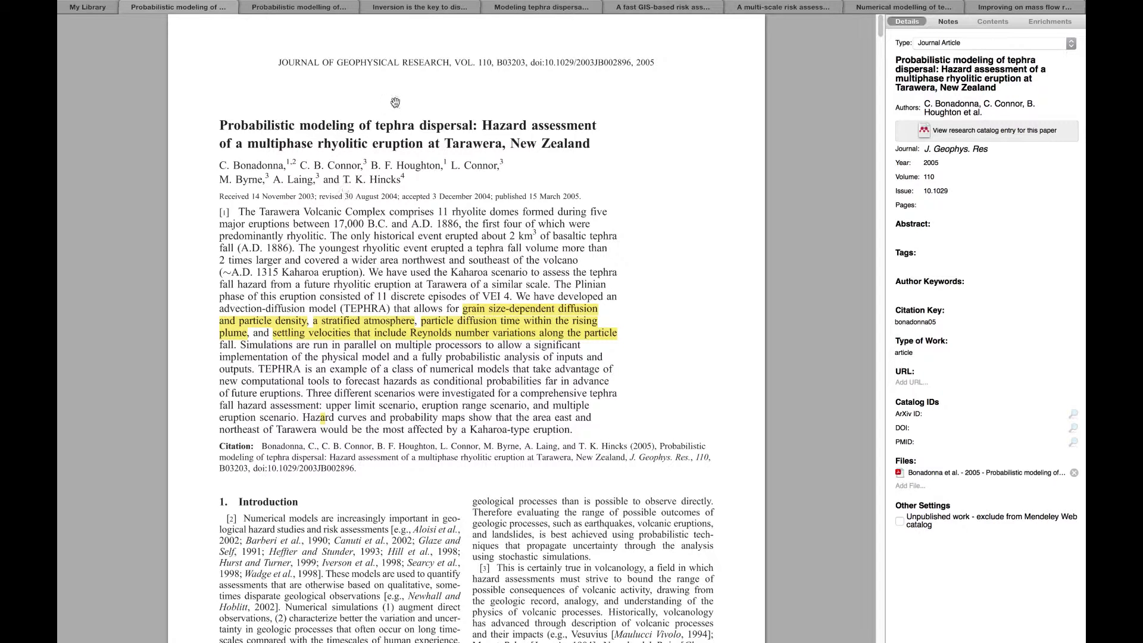
click(289, 7)
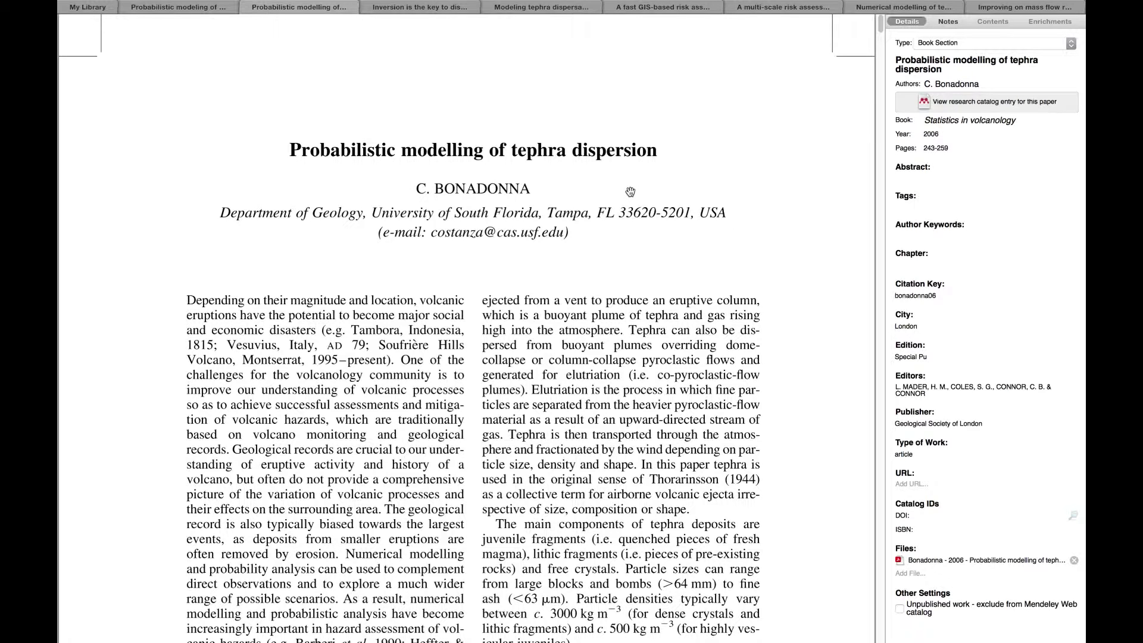
click(423, 9)
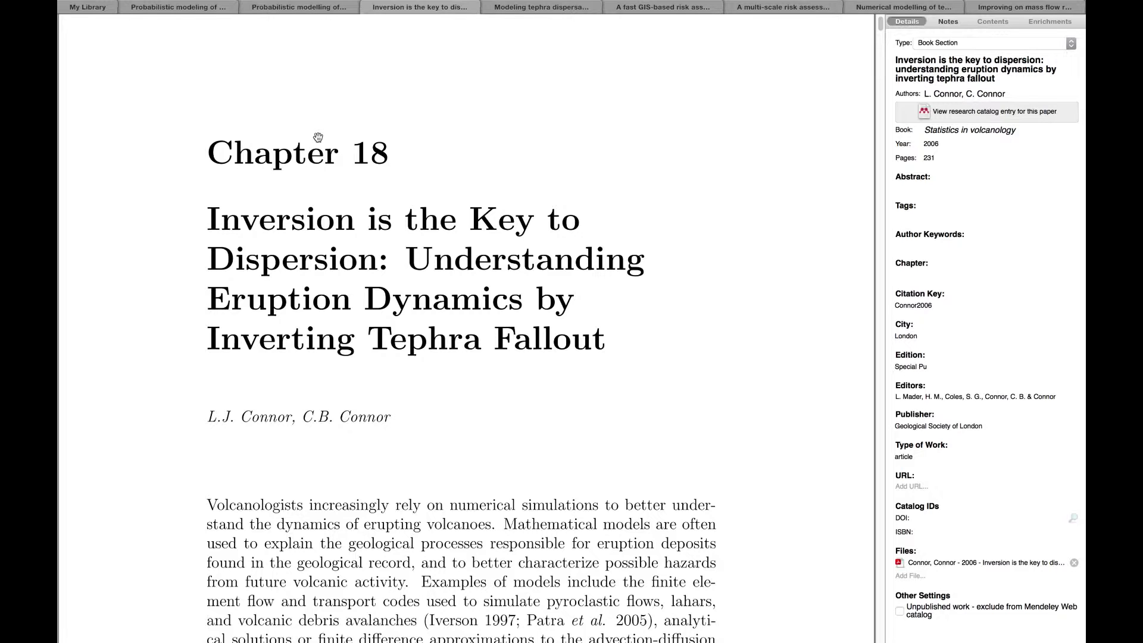
click(526, 12)
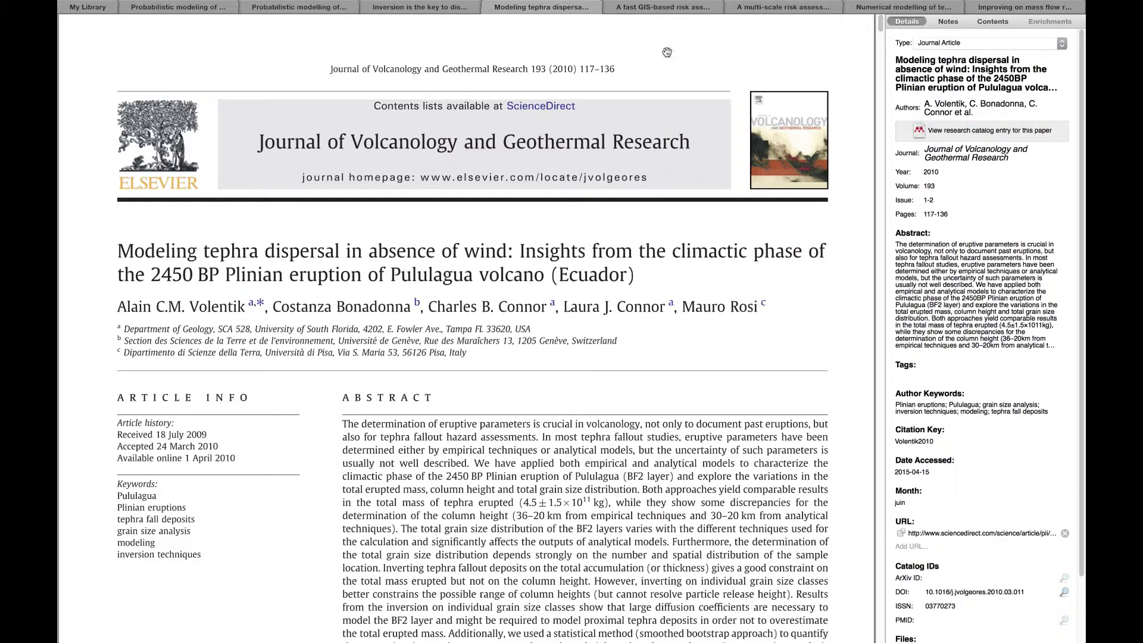
click(655, 9)
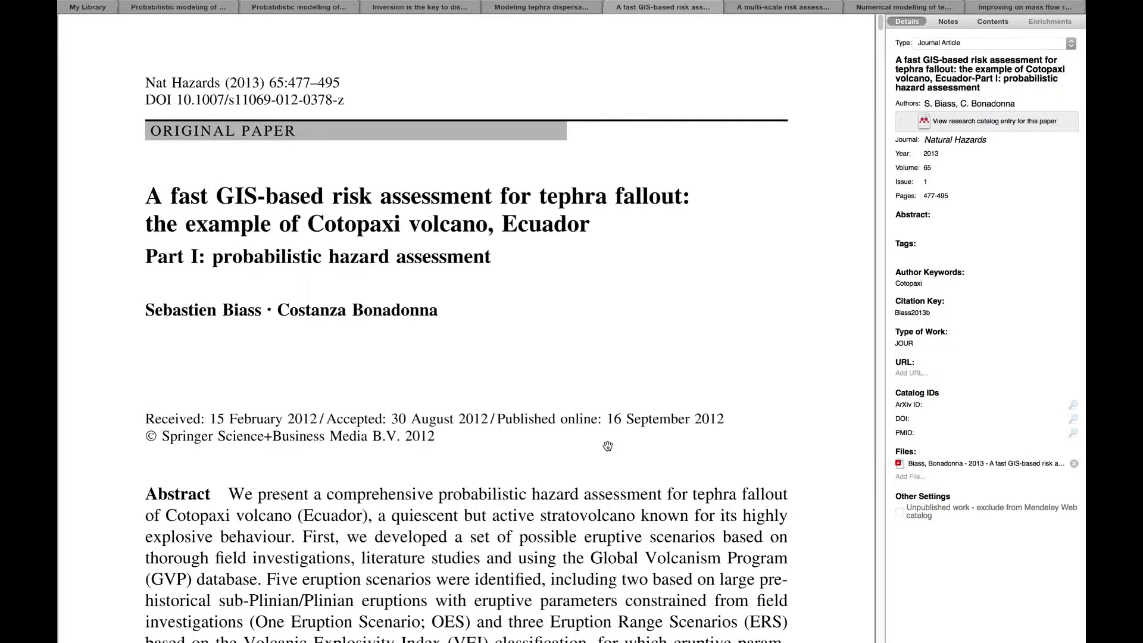
Step: Go through the remaining Mendeley papers to the mass flow rate estimates paper, then switch to Safari
click(752, 10)
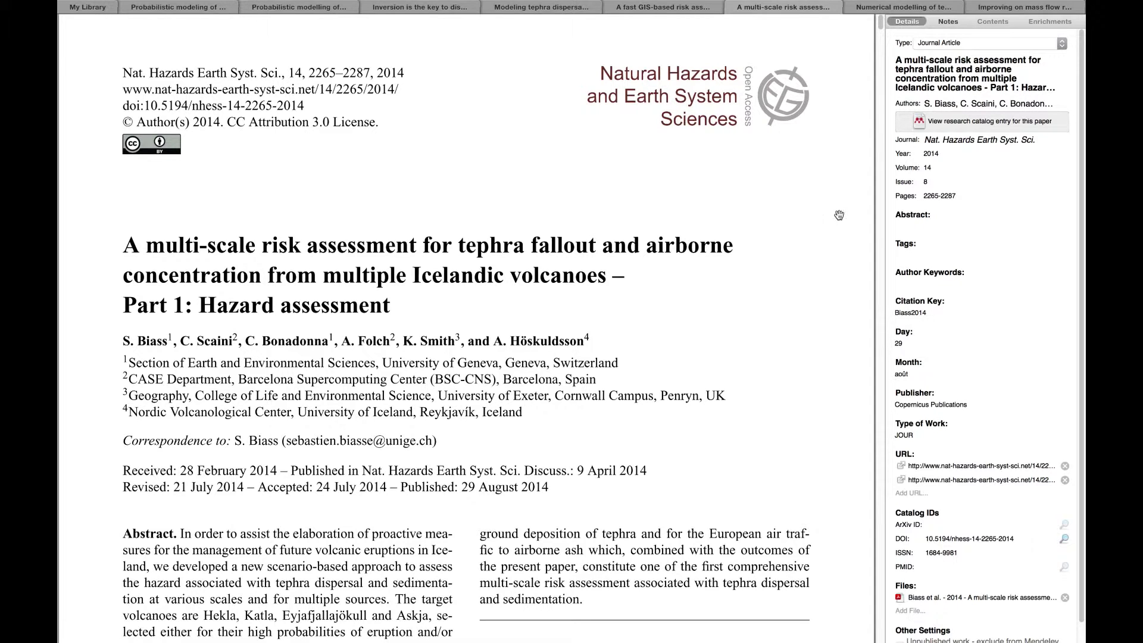
click(875, 8)
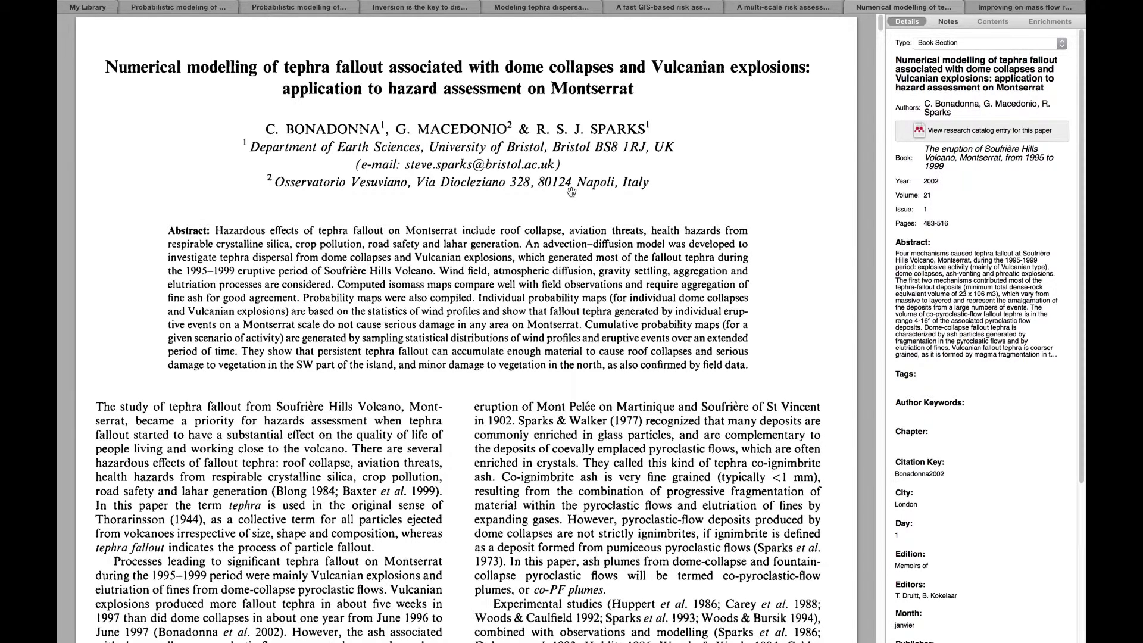
click(1030, 6)
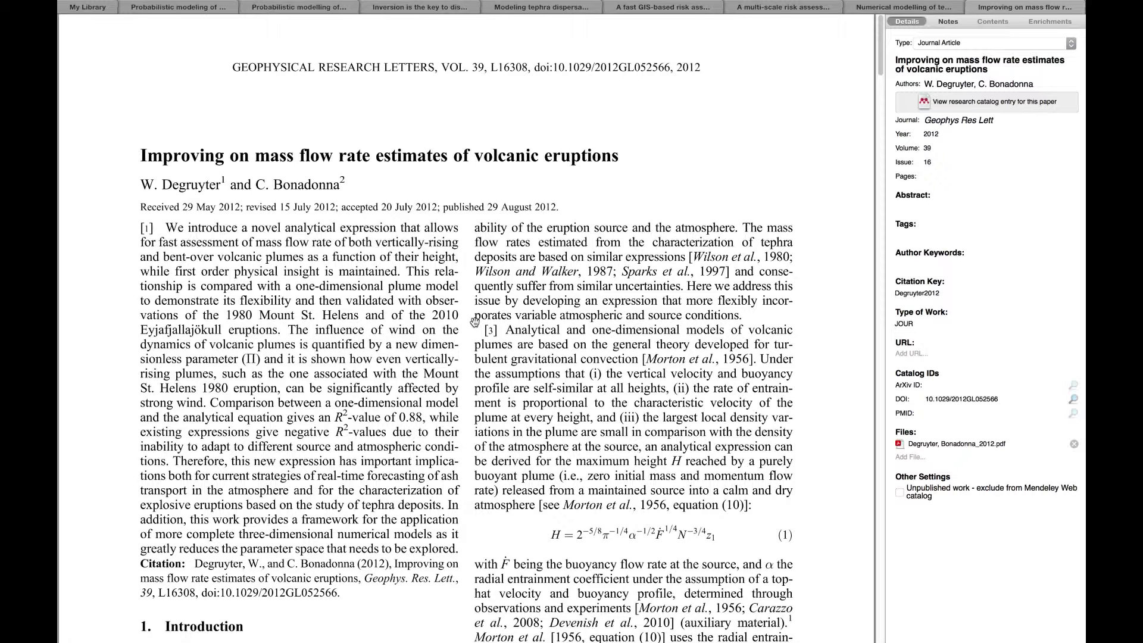
key(super+Tab)
key(super+Tab)
key(super+Tab)
key(super+Tab)
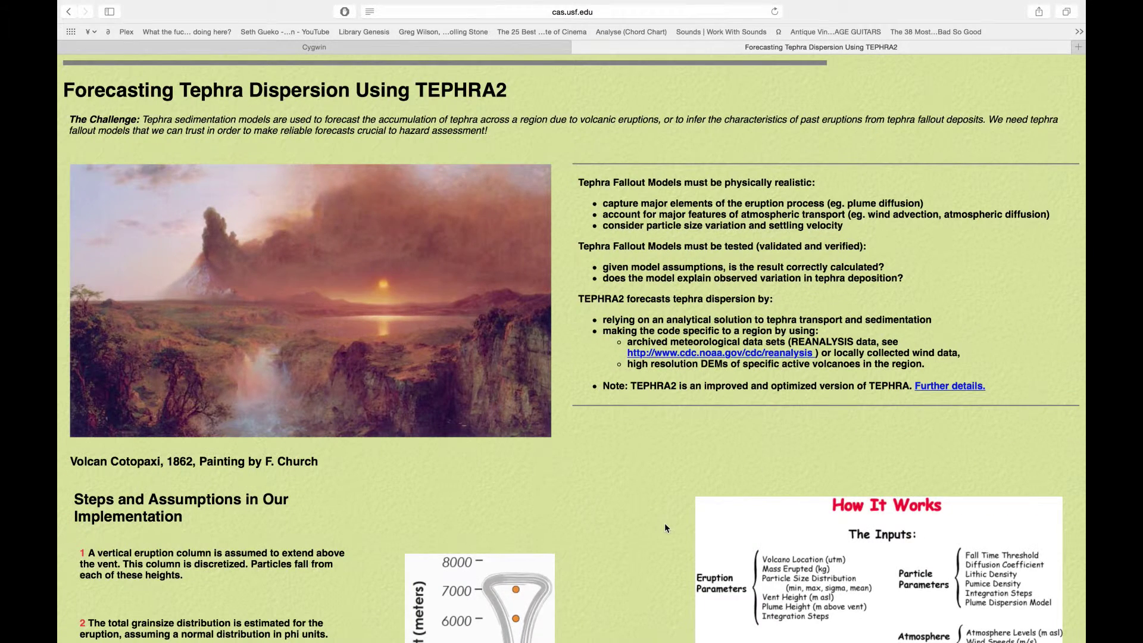
scroll(664, 526, down, 5)
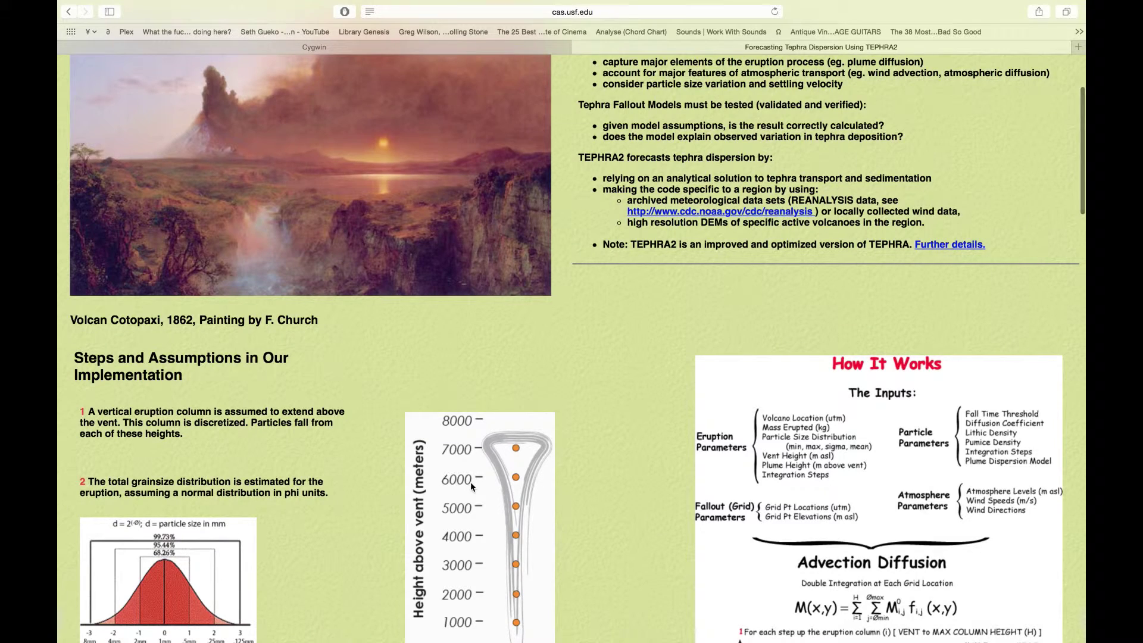
scroll(470, 485, down, 10)
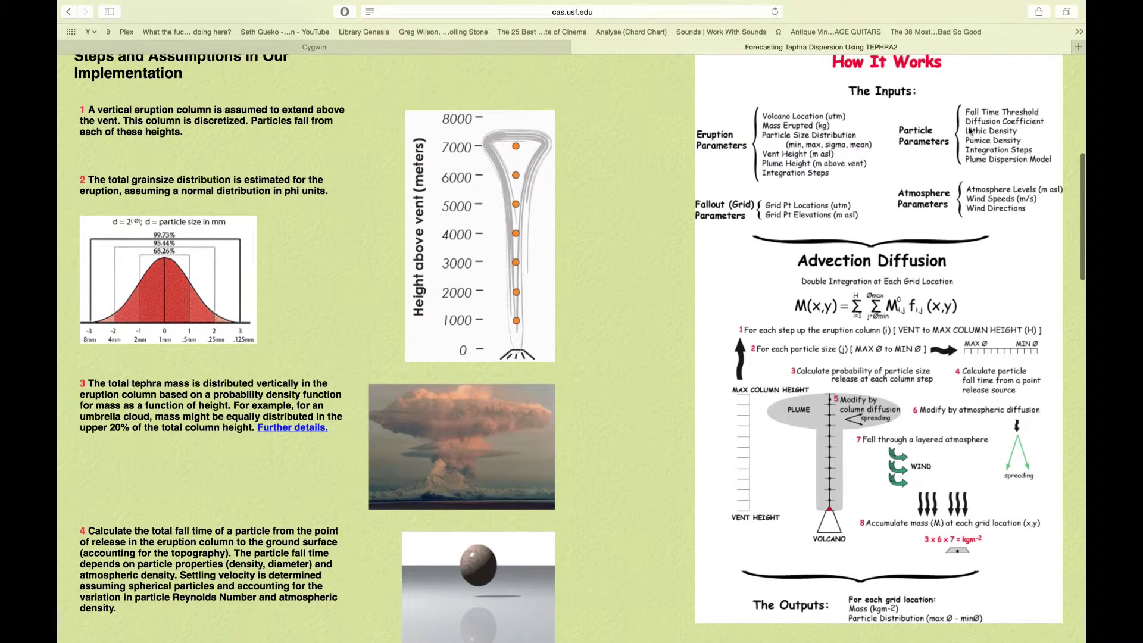
scroll(870, 179, down, 6)
scroll(870, 182, down, 6)
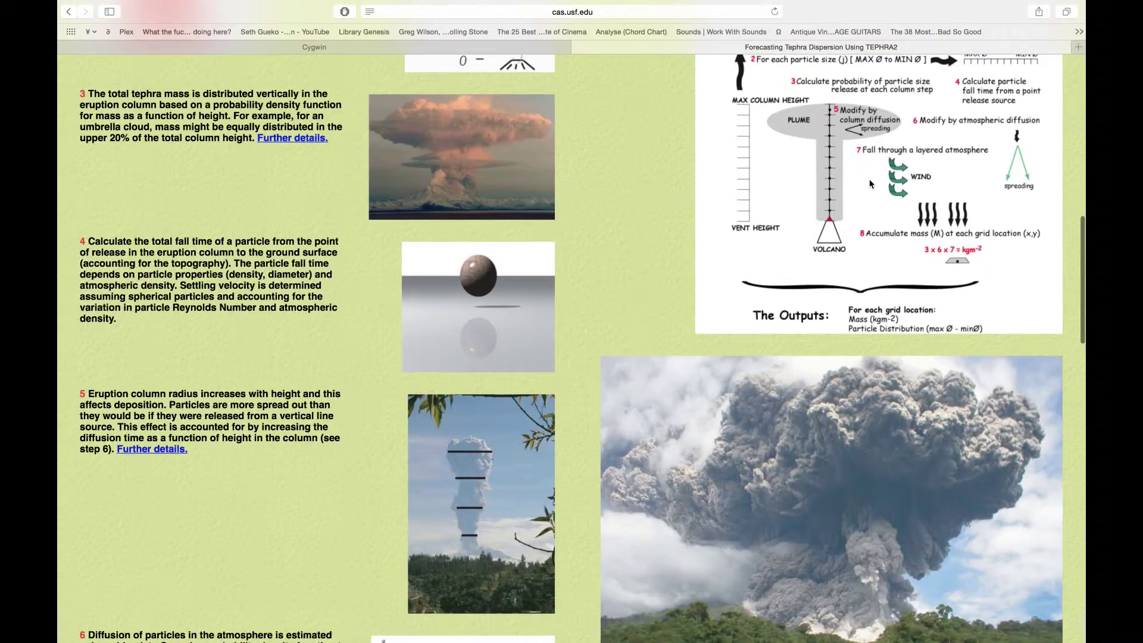
scroll(463, 423, down, 6)
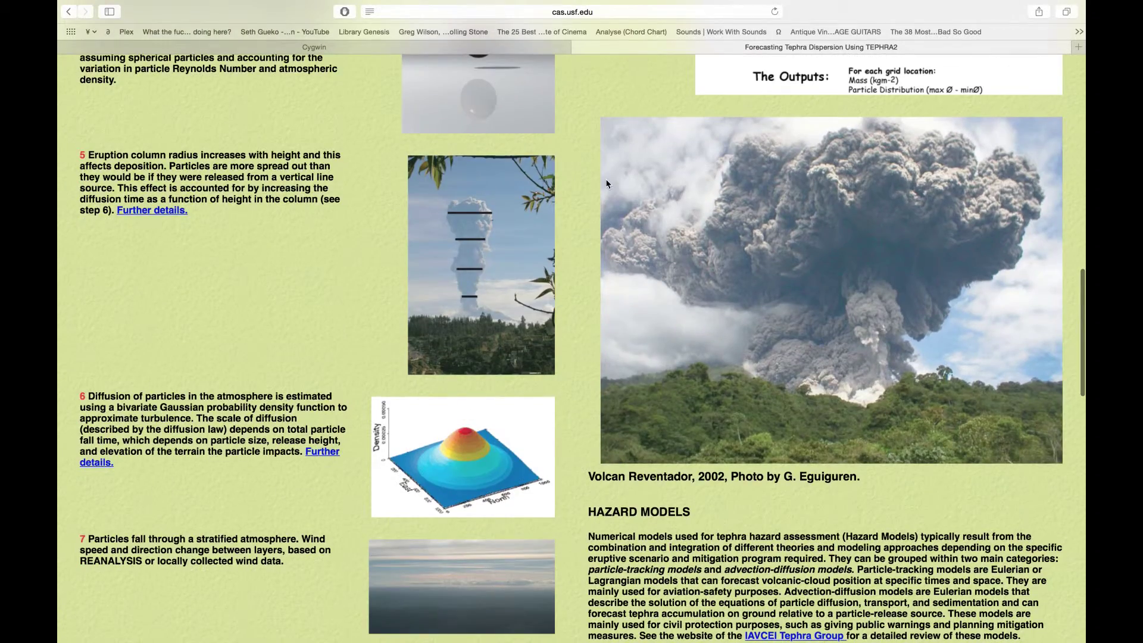
scroll(605, 185, down, 10)
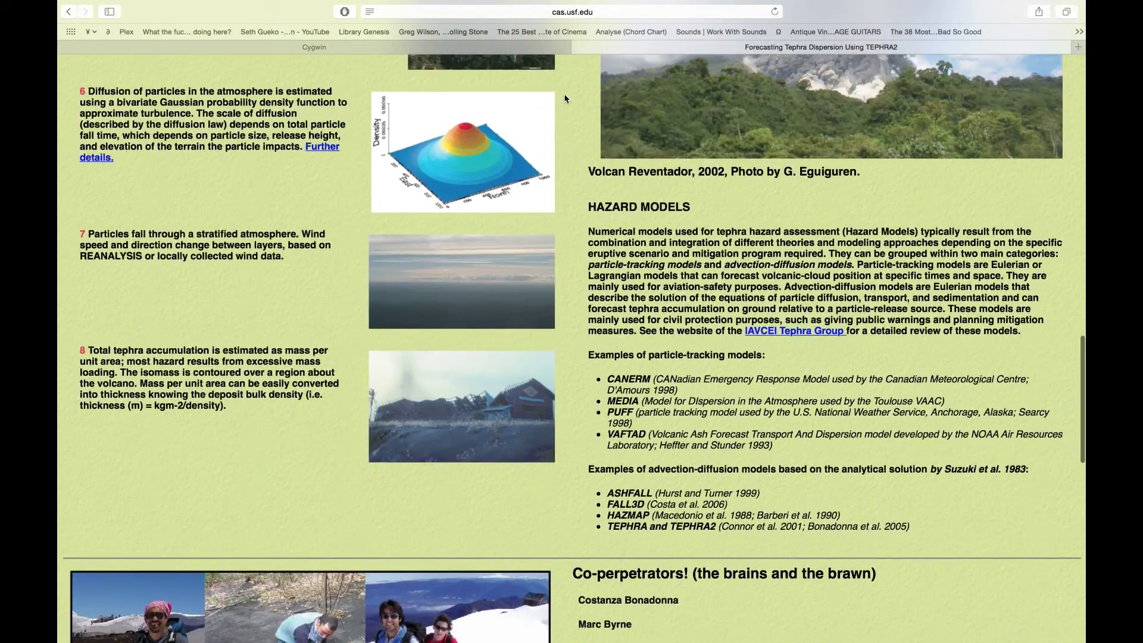
scroll(605, 185, down, 13)
scroll(565, 91, up, 11)
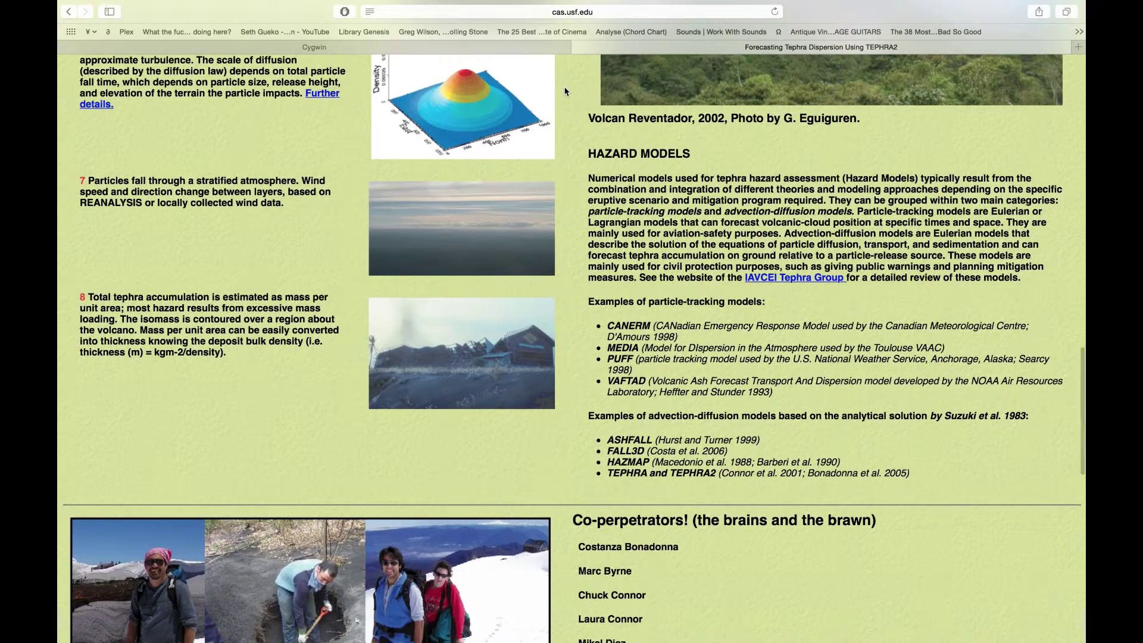
scroll(498, 221, up, 20)
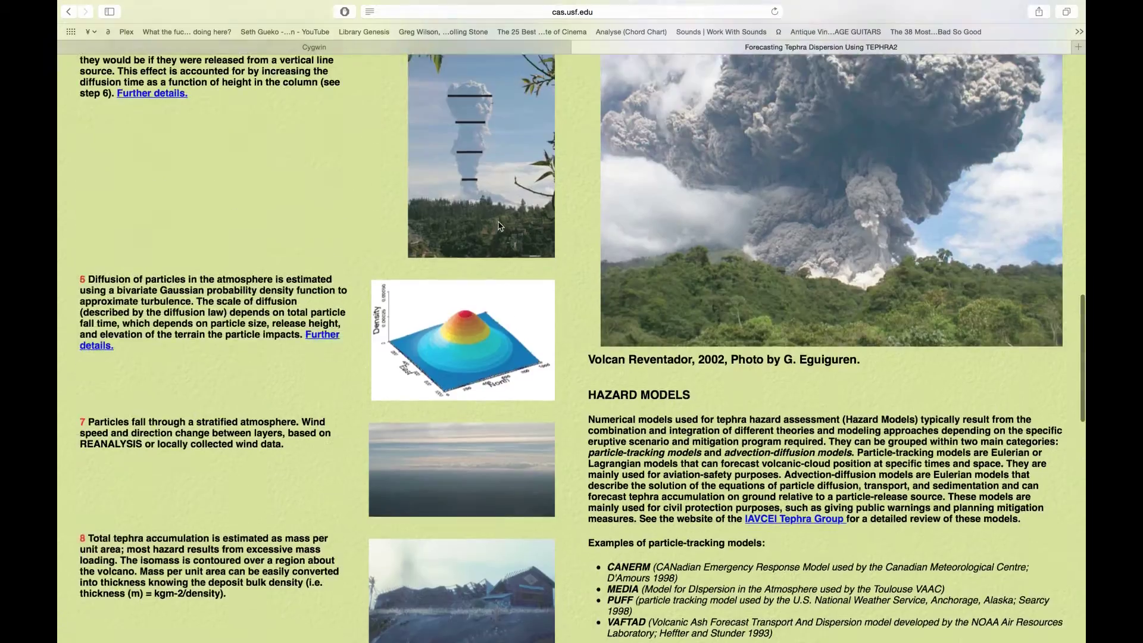
scroll(499, 226, up, 9)
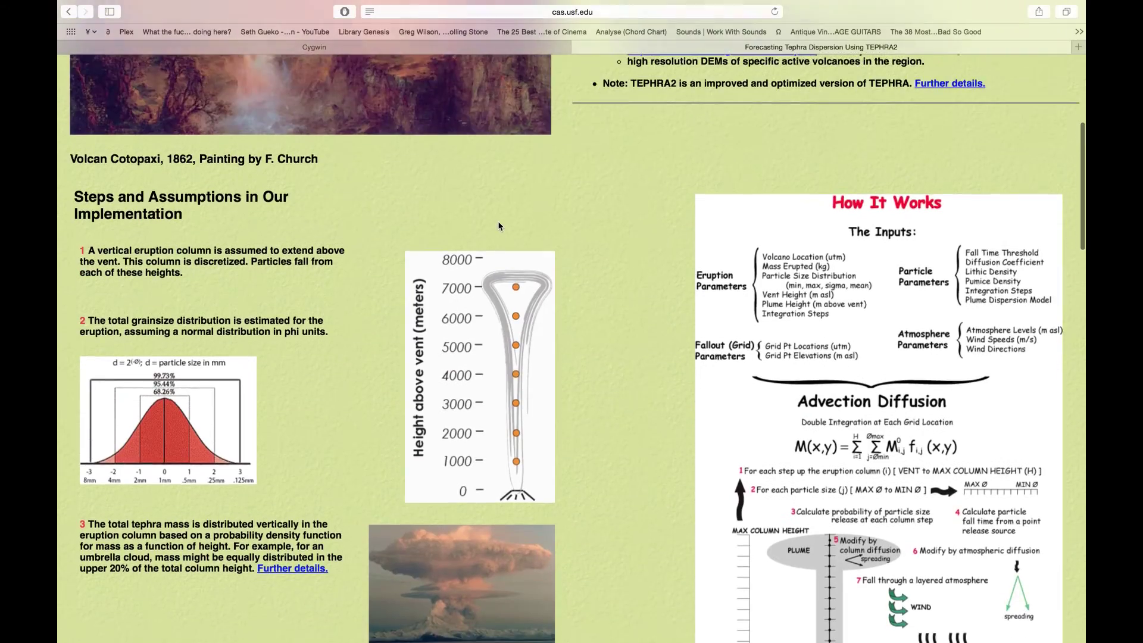
scroll(498, 132, up, 7)
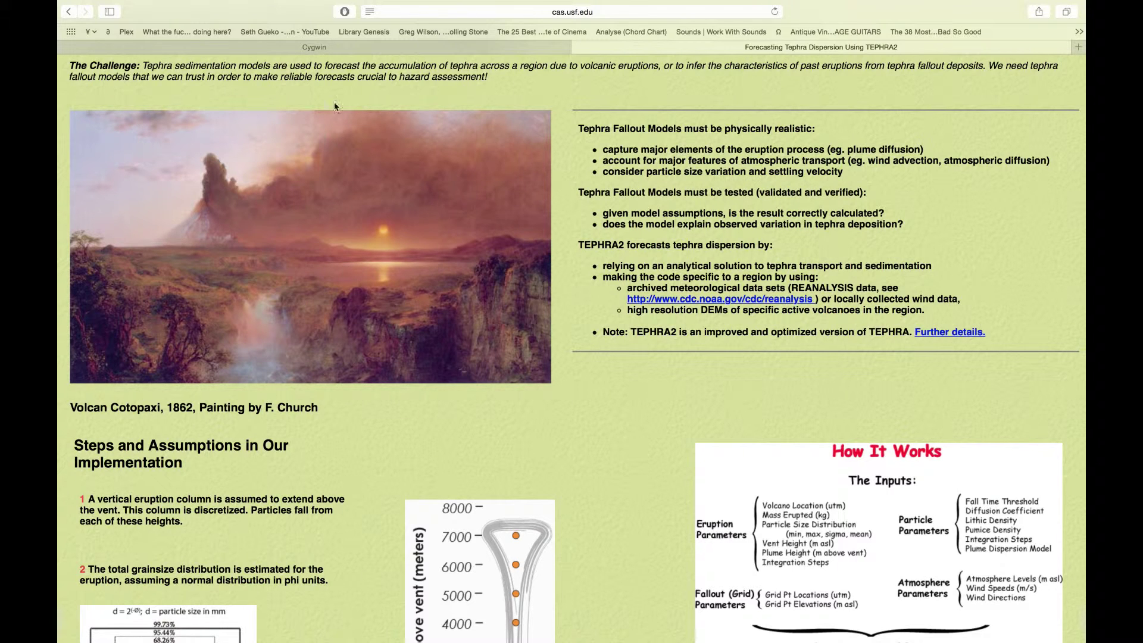
click(314, 49)
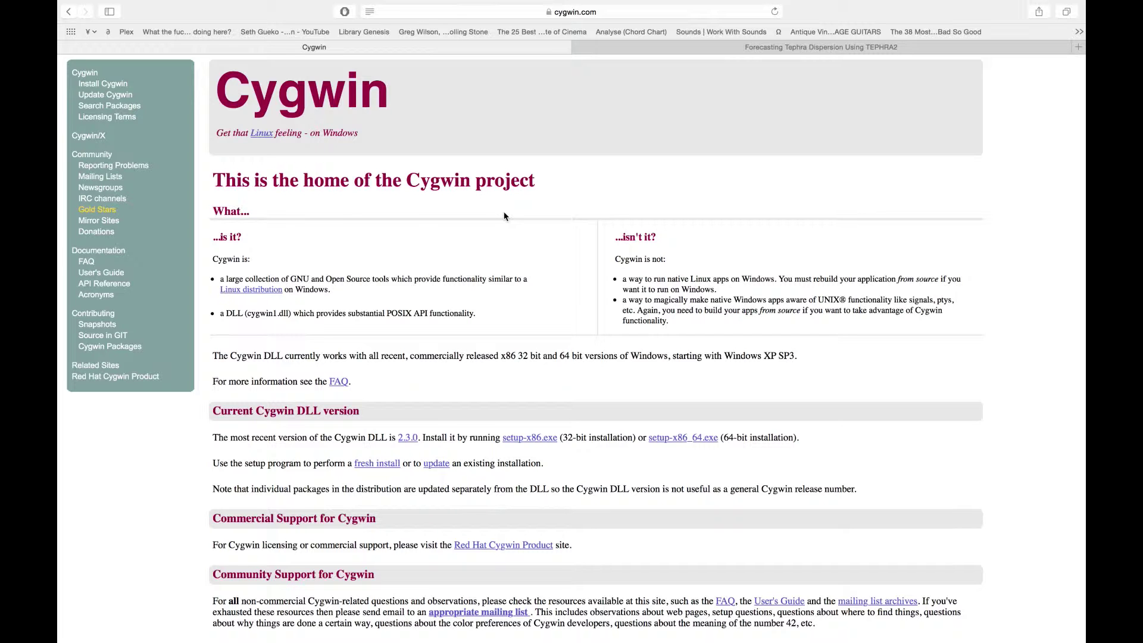
Step: Bring up the Cygwin project home page in Safari
mouse_move(915, 5)
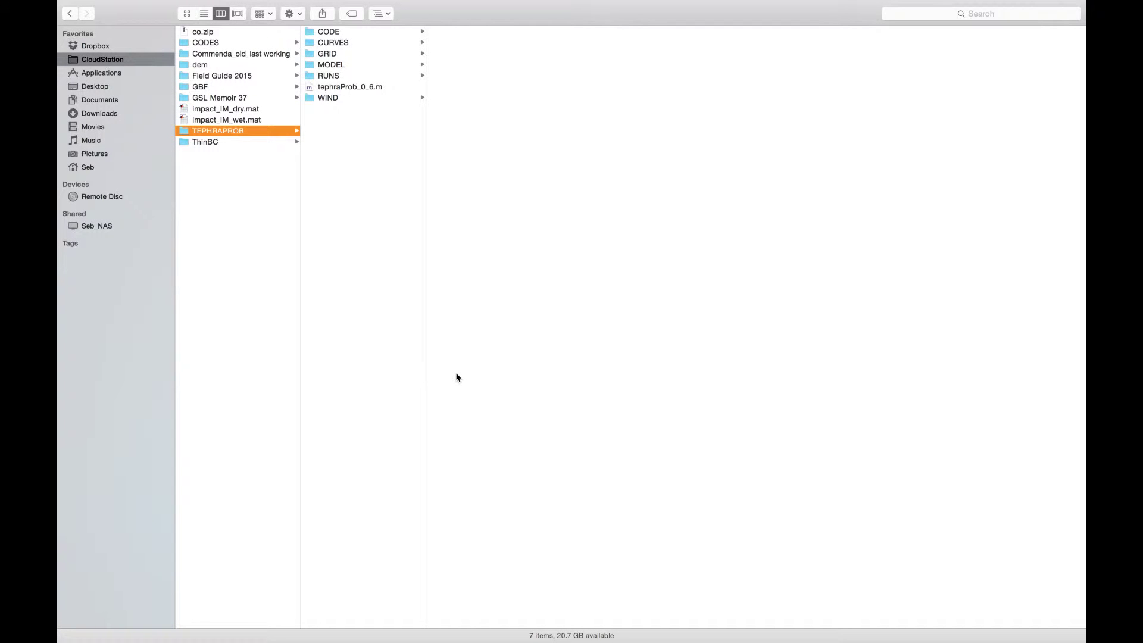
Step: Browse the CODE and CURVES folders, deleting the six .out files in CURVES
drag(357, 198, 348, 138)
click(347, 33)
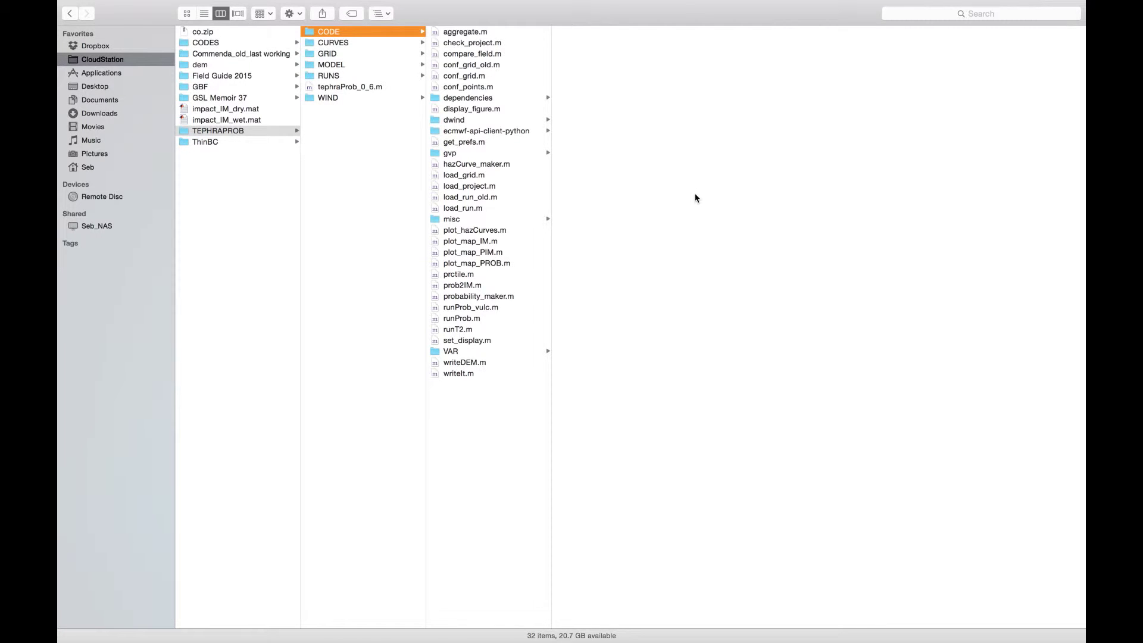
key(Down)
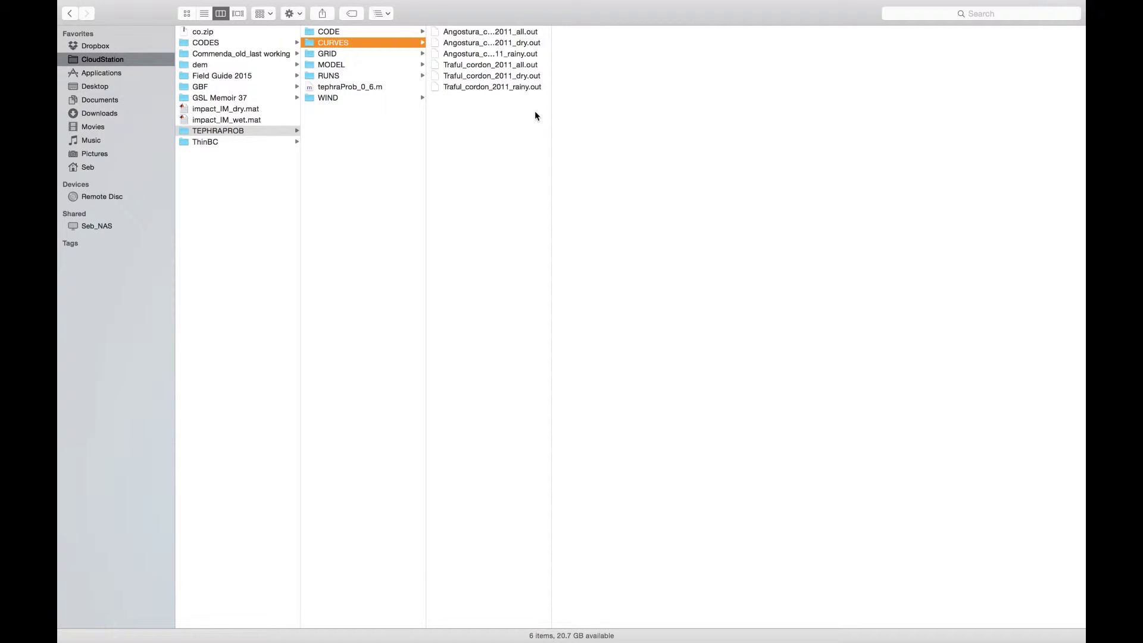
drag(534, 116, 515, 7)
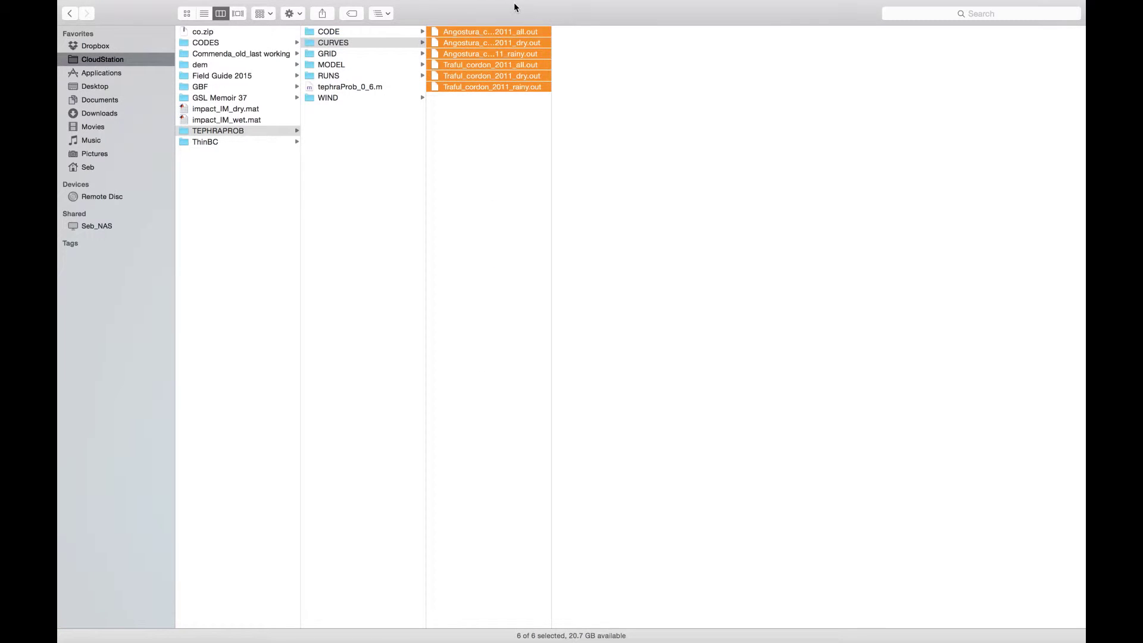
key(super+BackSpace)
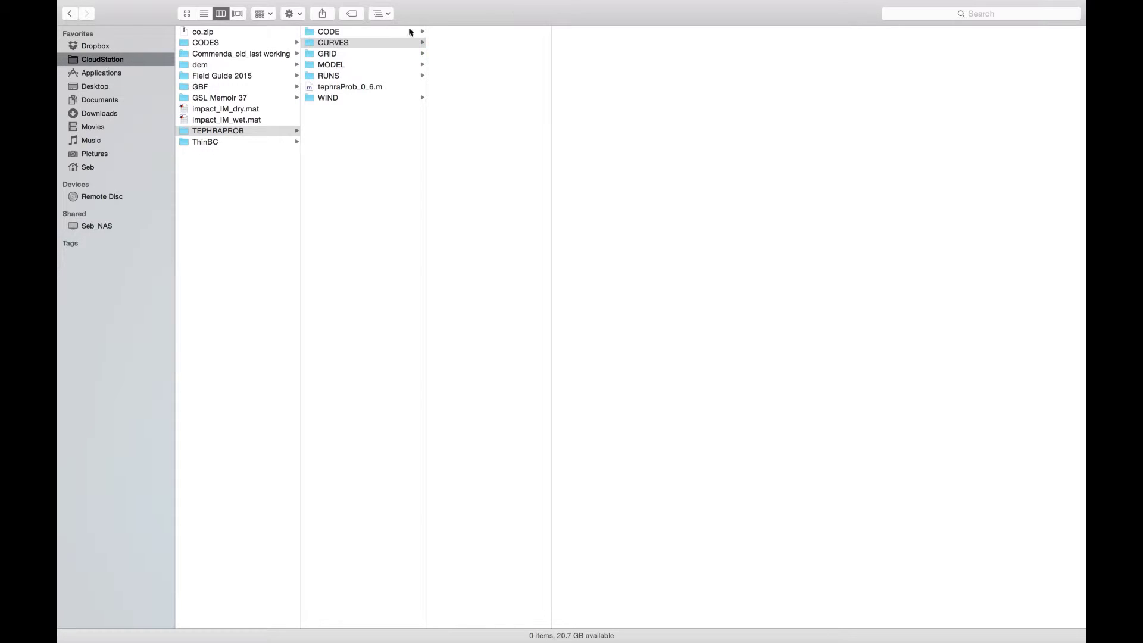
Step: Step through GRID, MODEL and the remaining TEPHRAPROB subfolders, then return to MATLAB
click(362, 55)
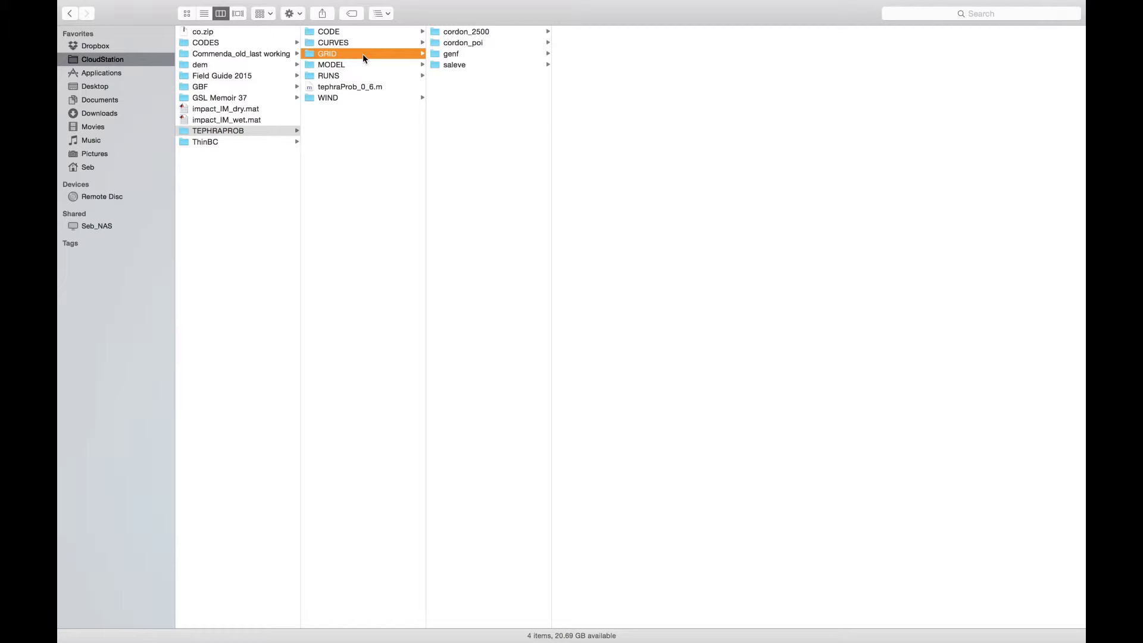
key(Down)
key(Down)
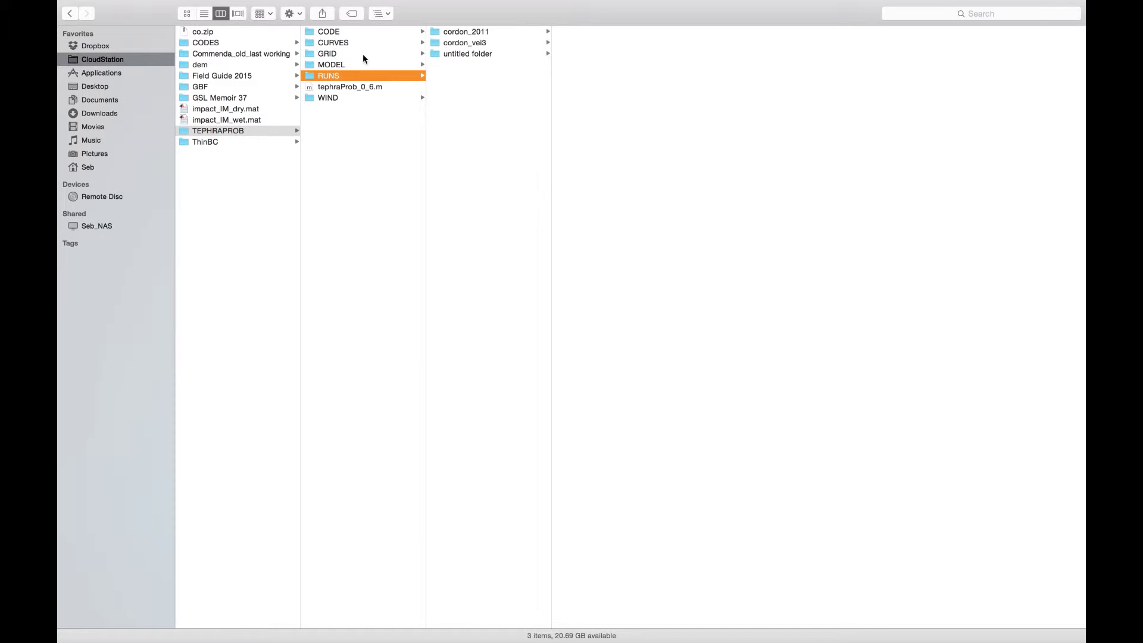
key(Down)
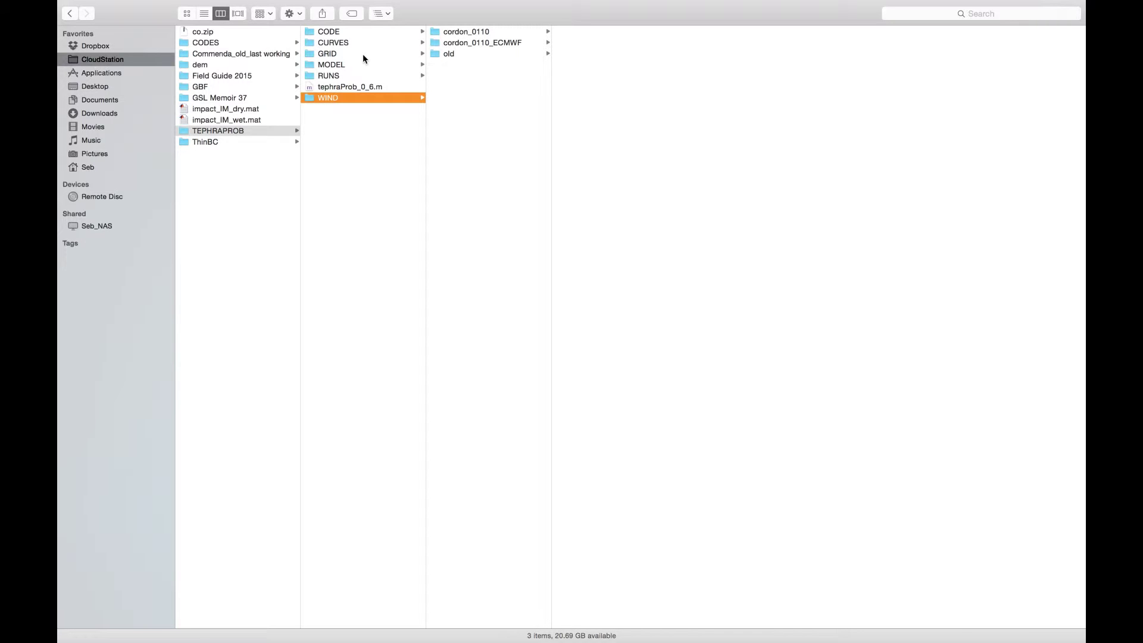
key(super+Tab)
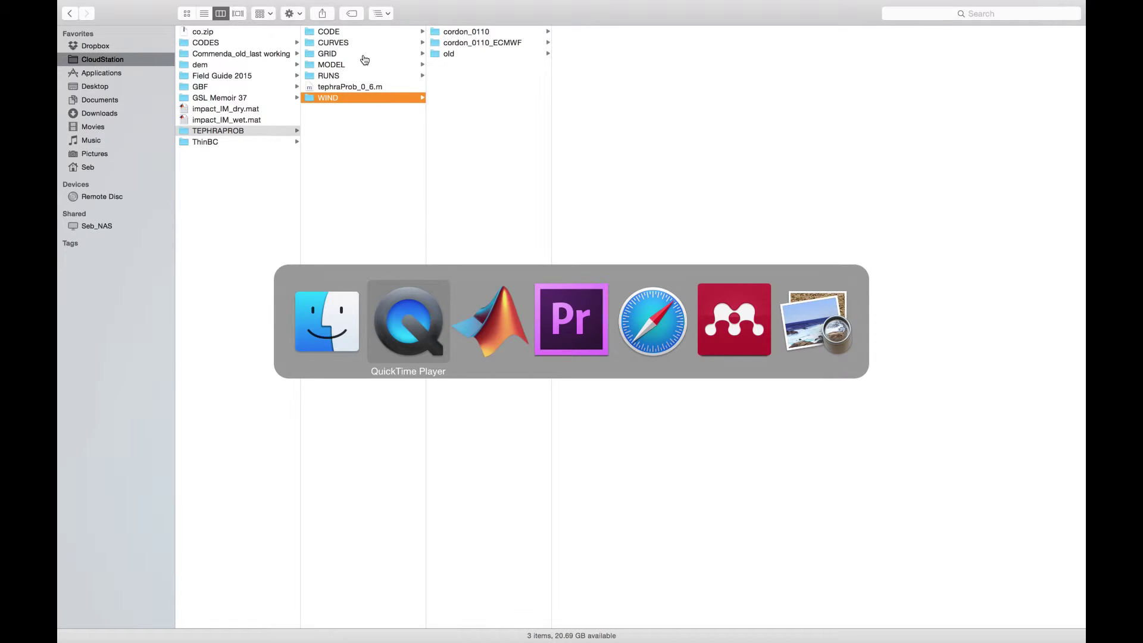
key(super+Tab)
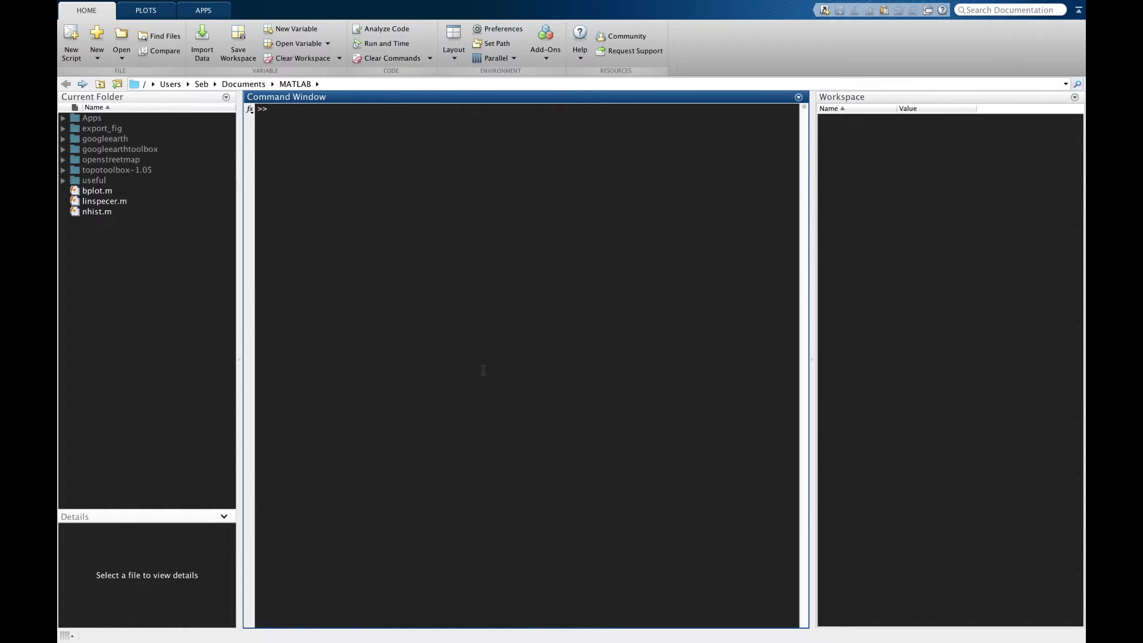
Step: Set MATLAB's current folder to CloudStation/TEPHRAPROB using the folder chooser
click(118, 84)
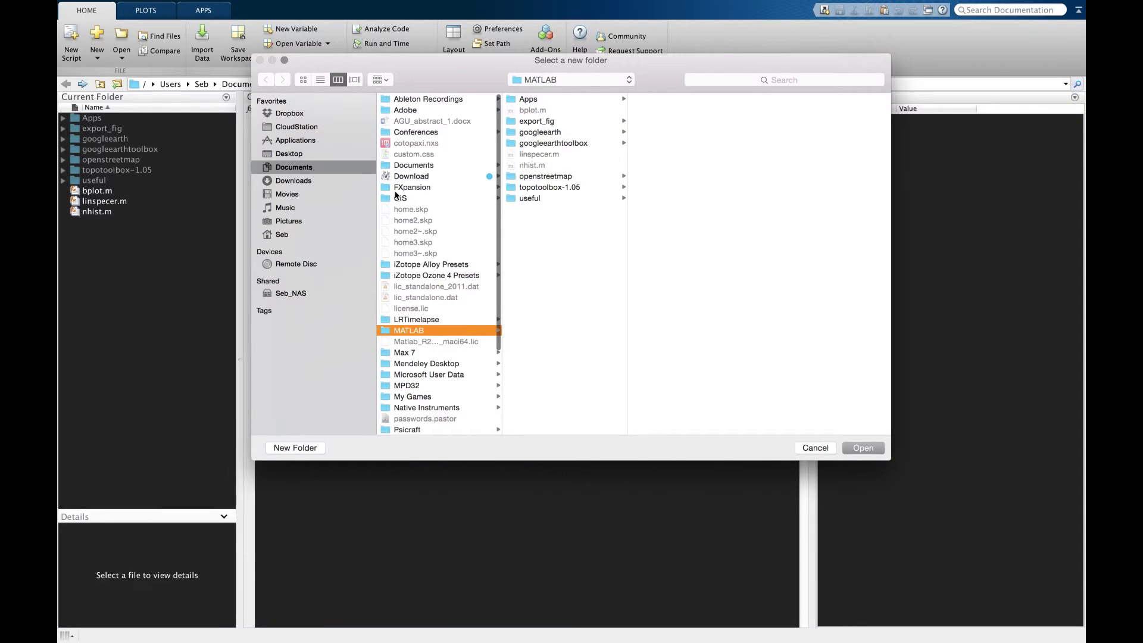
click(297, 126)
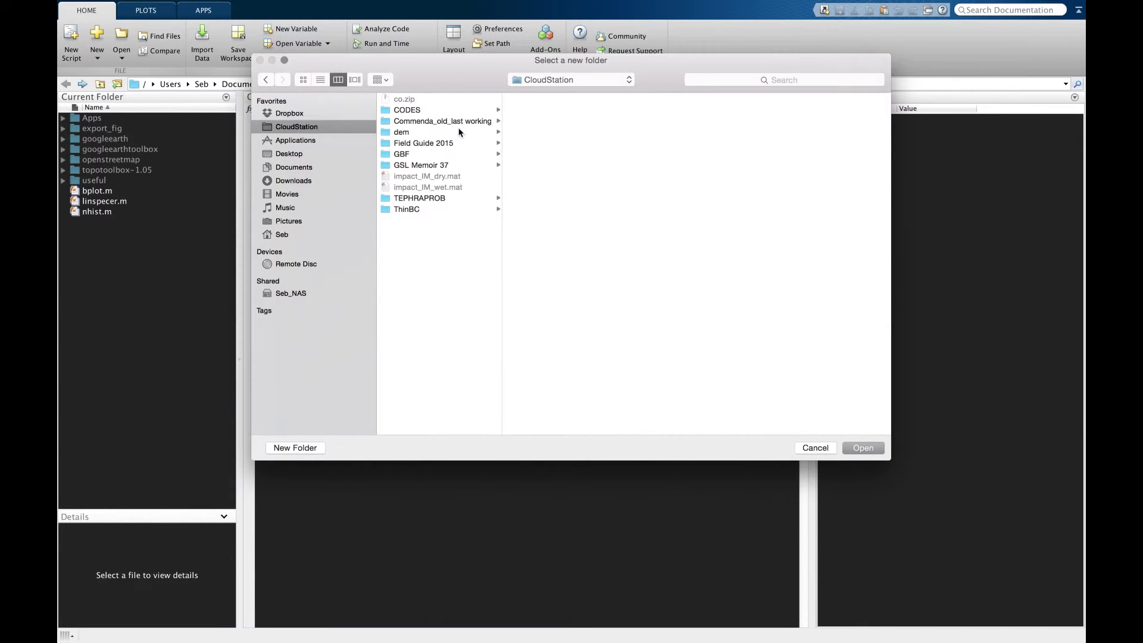
click(407, 200)
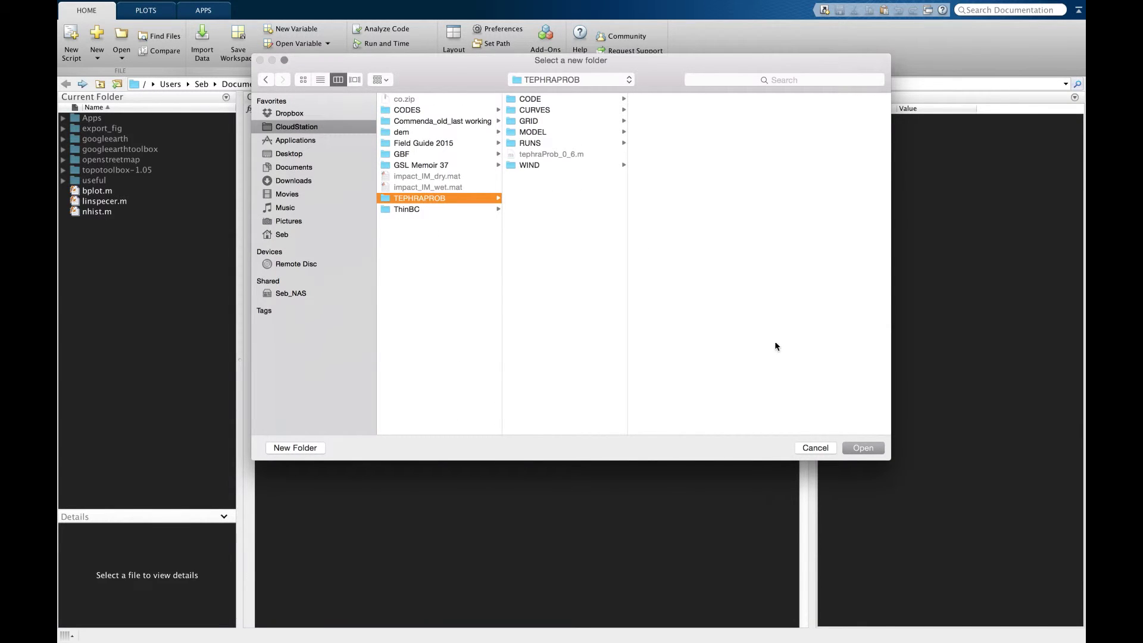
click(855, 446)
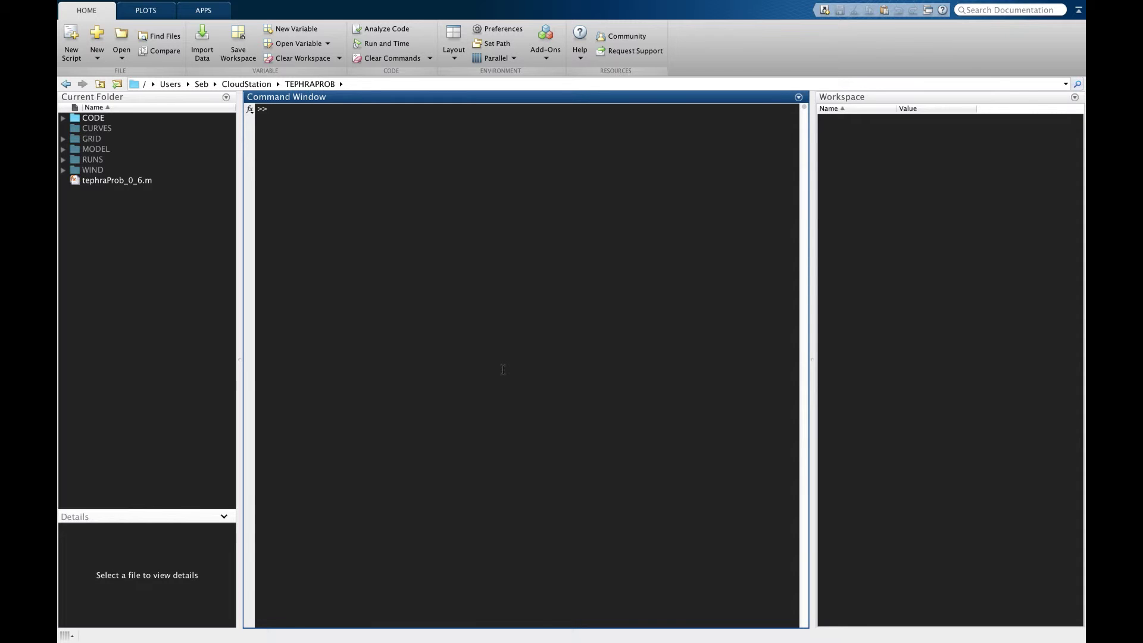
Step: Run tephraProb_0_6 from the Command Window to open the TephraProb v. 1.0 main window
click(376, 85)
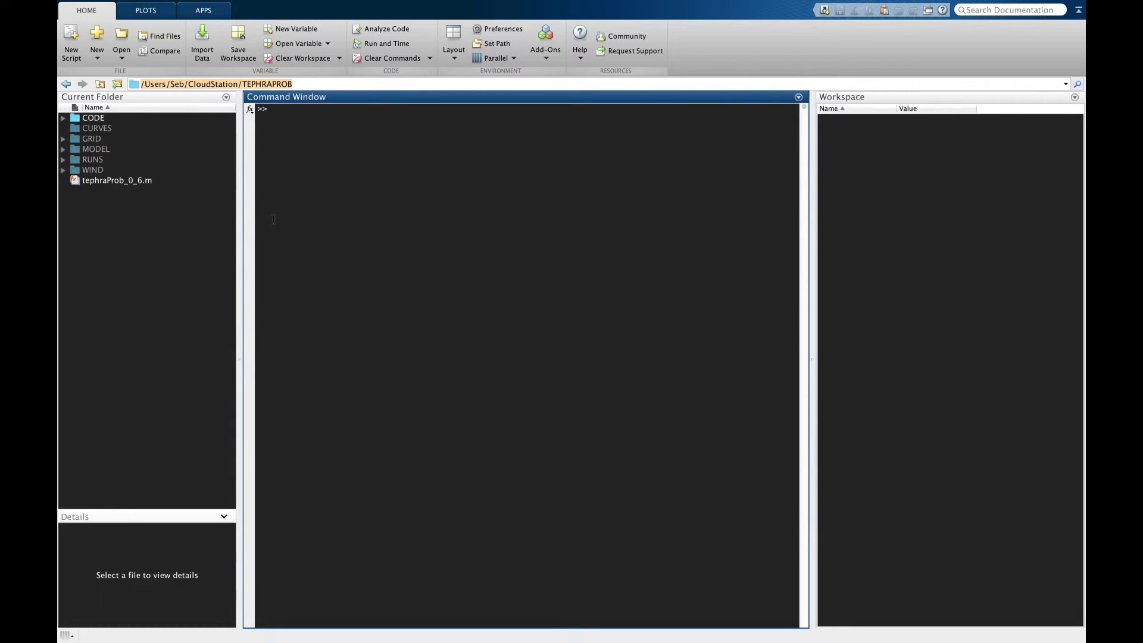
click(375, 164)
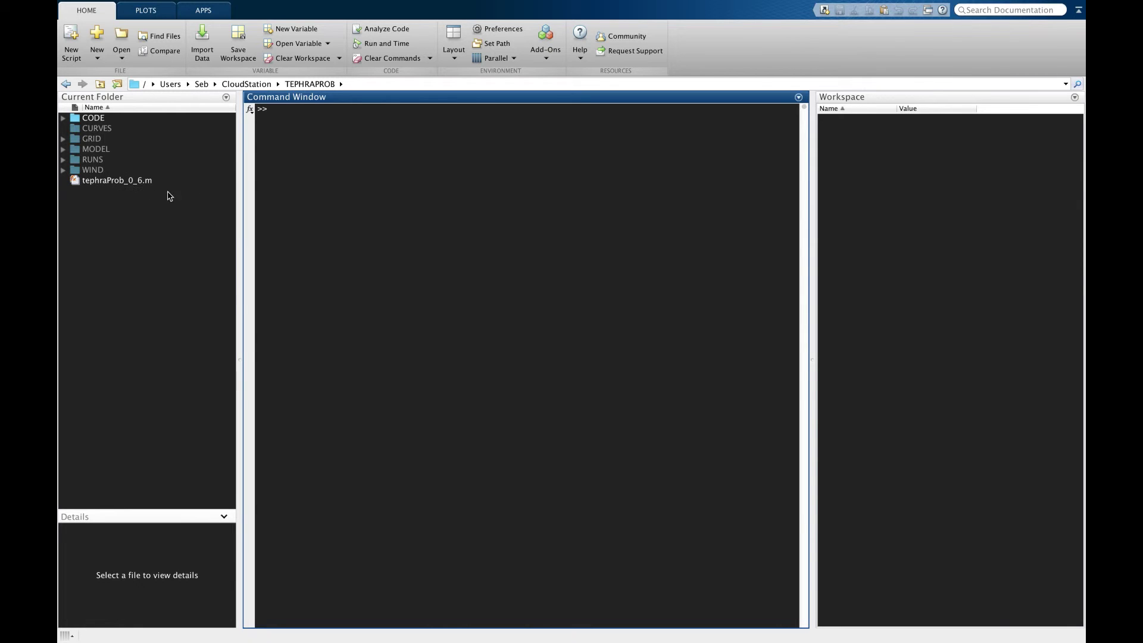
text(tephraP)
key(Tab)
key(BackSpace)
key(BackSpace)
key(BackSpace)
key(BackSpace)
key(Tab)
key(Return)
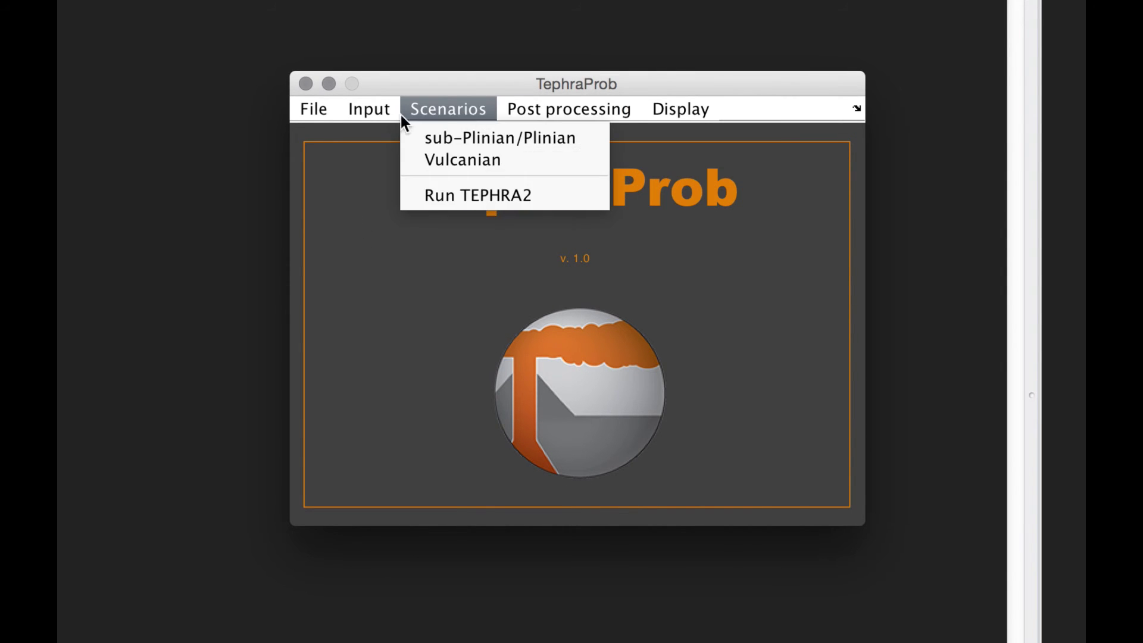
mouse_move(357, 113)
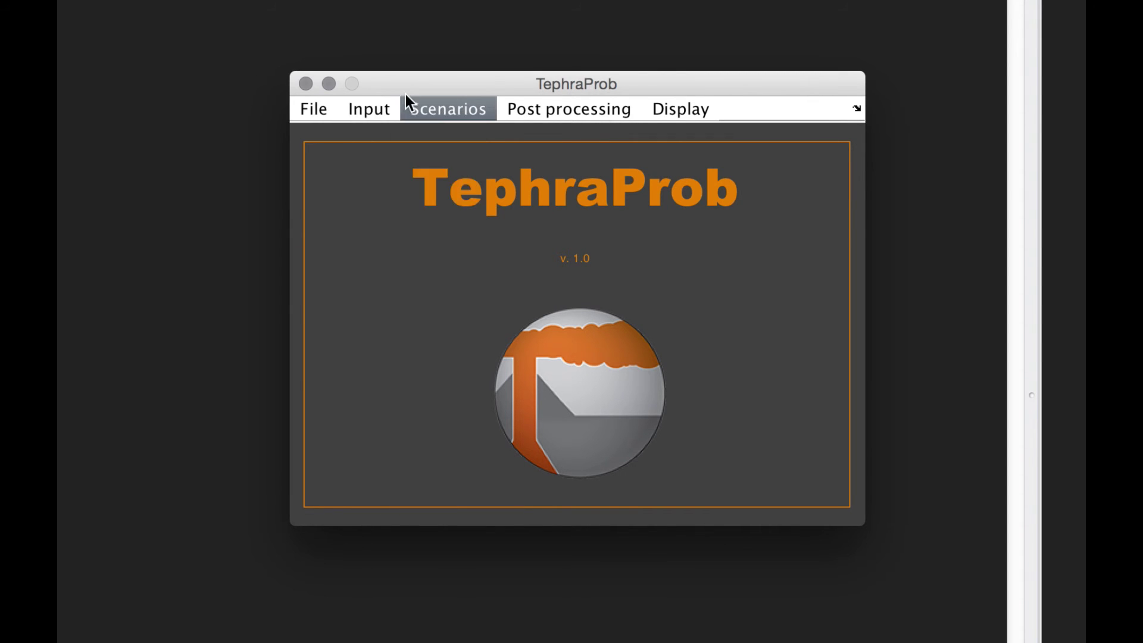
key(Down)
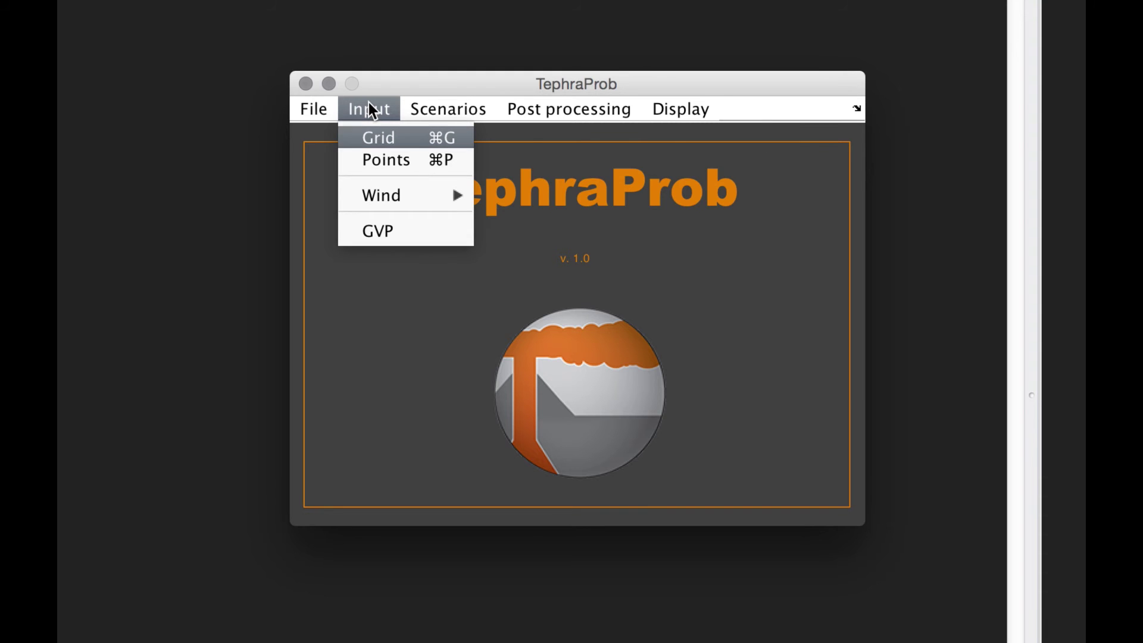
key(Down)
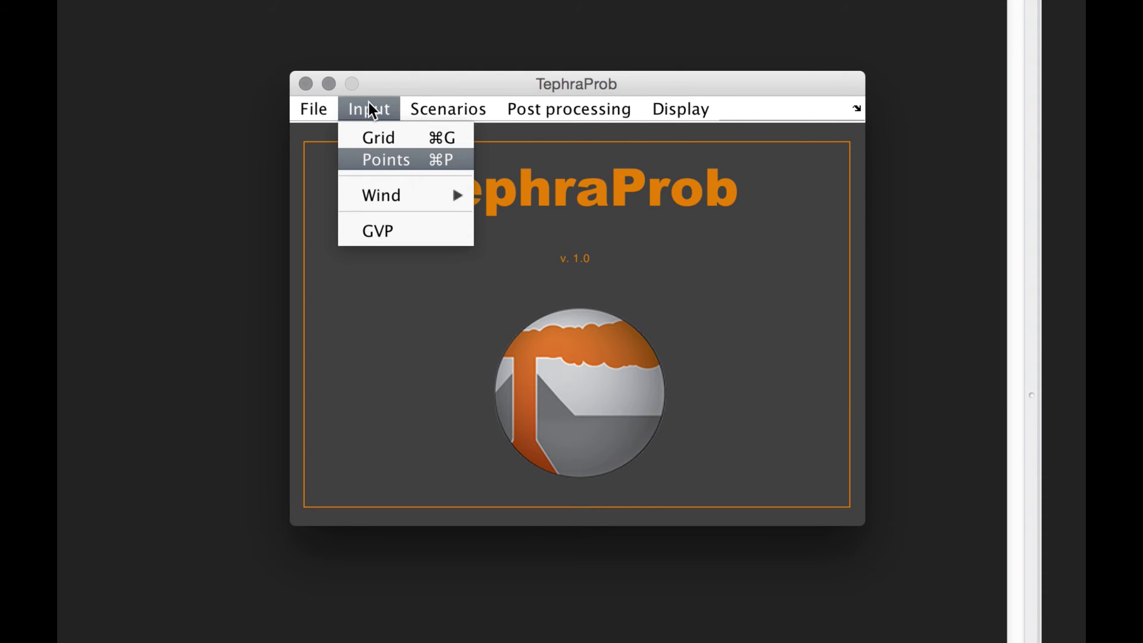
key(Up)
key(Down)
key(Up)
key(Down)
key(Down)
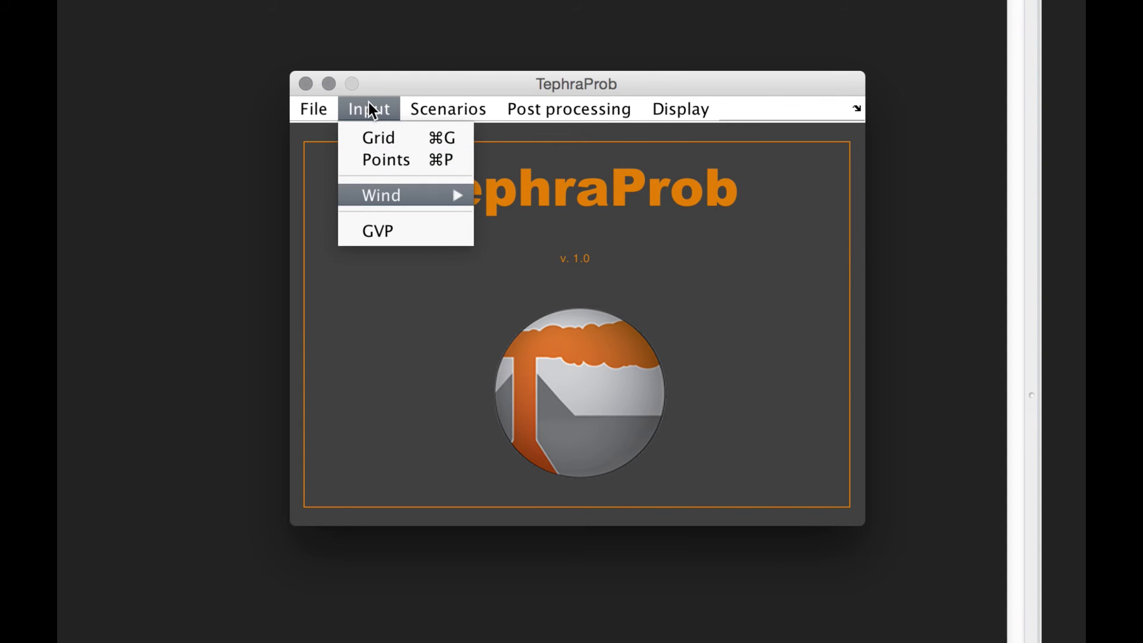
key(Right)
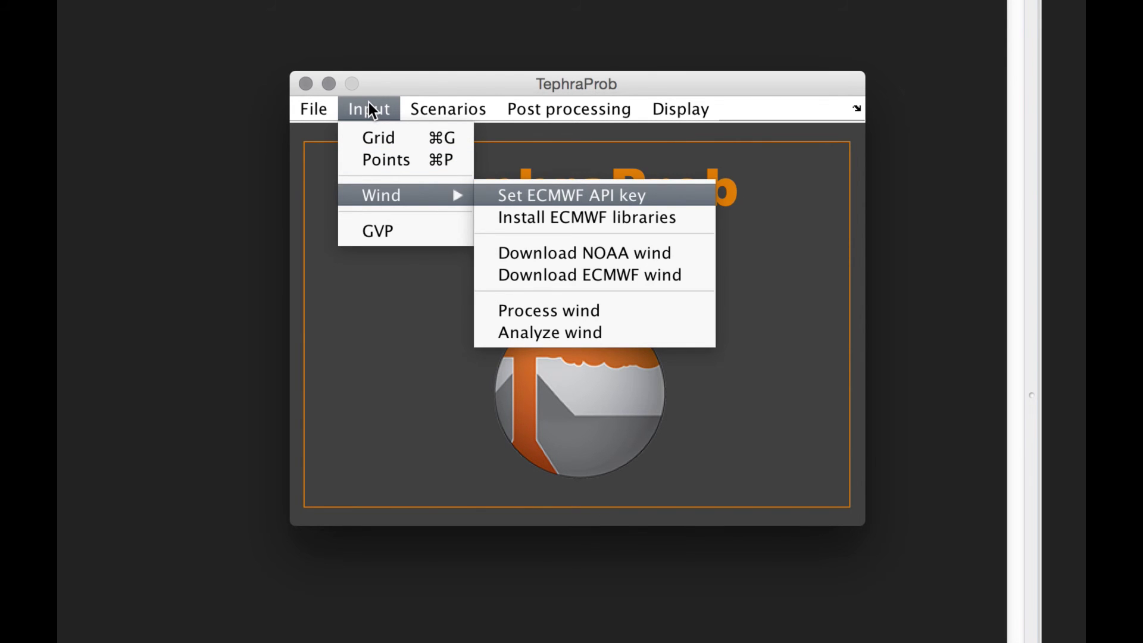
key(Left)
key(Down)
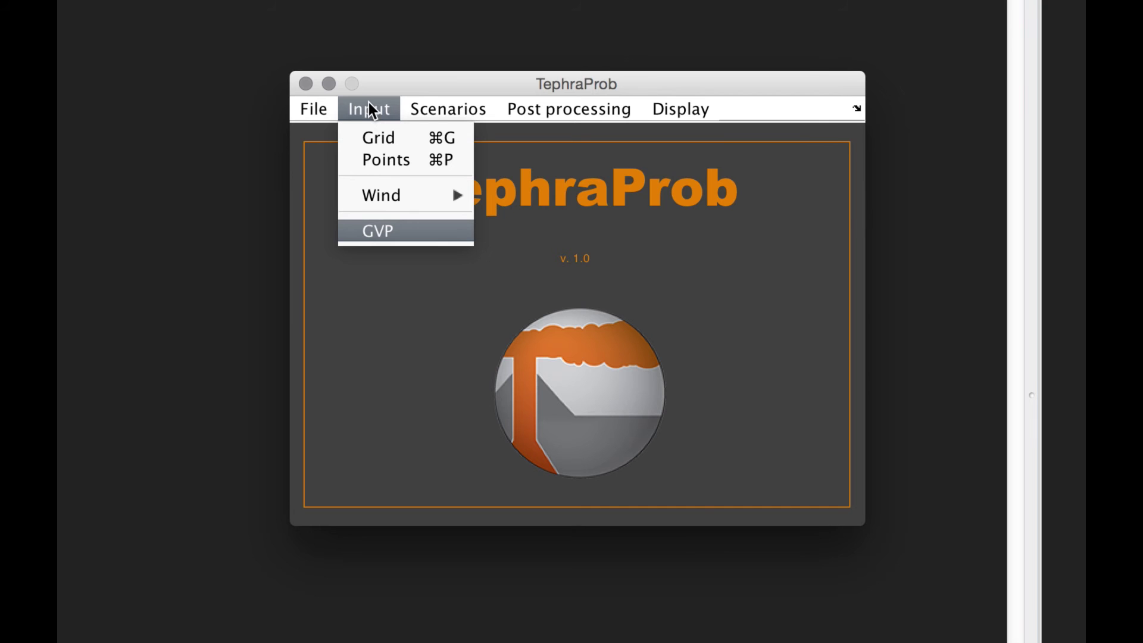
key(Up)
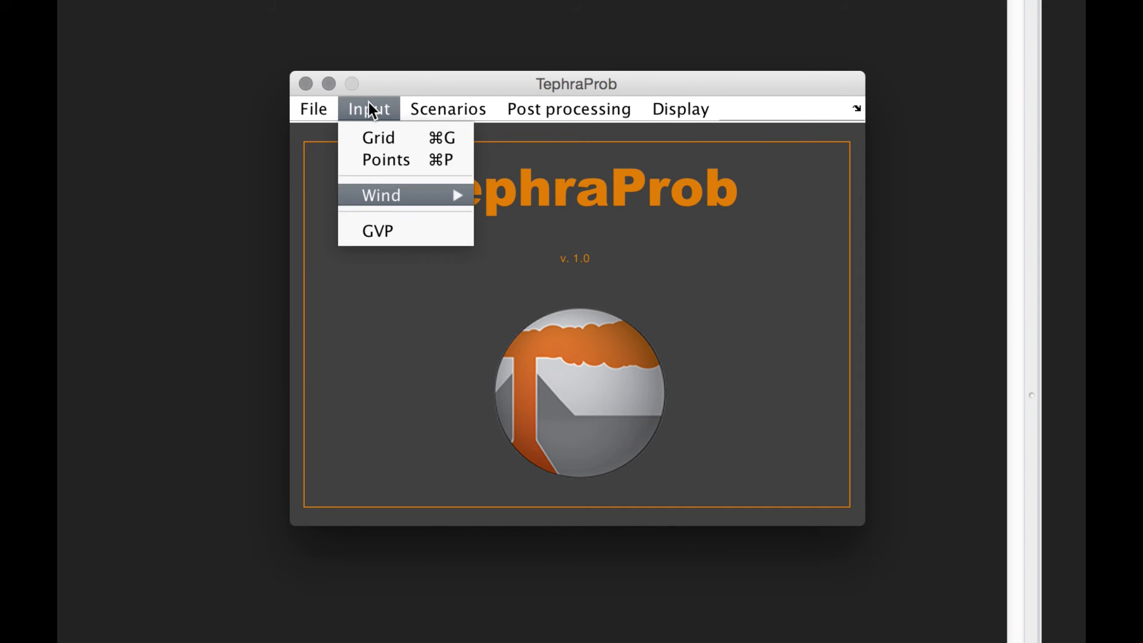
key(Up)
key(Up)
key(Up)
key(Right)
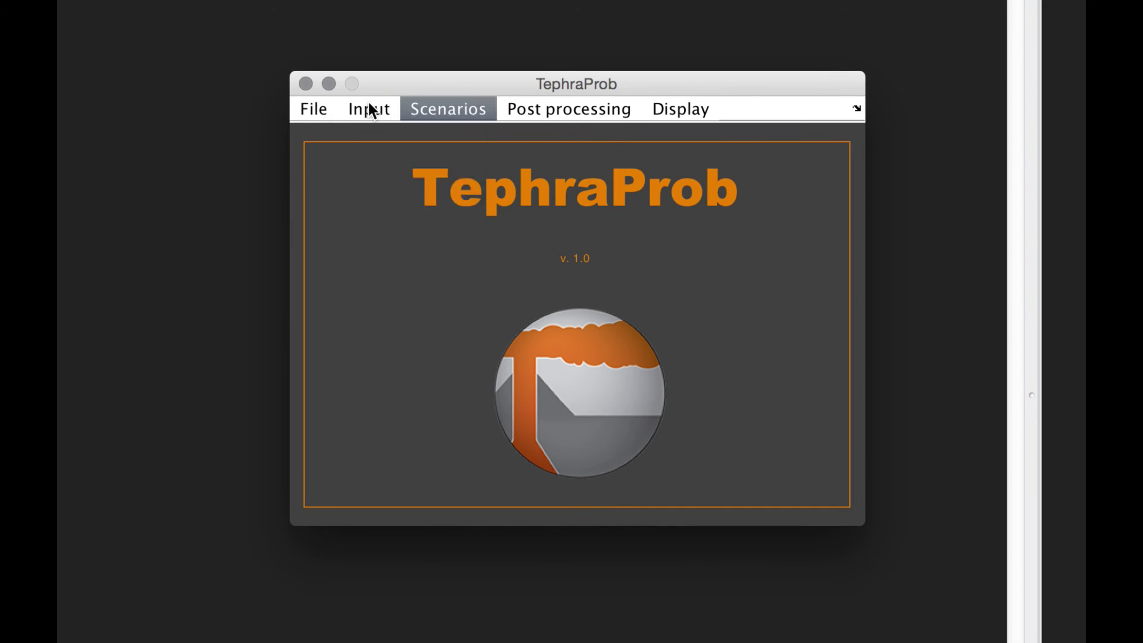
key(Down)
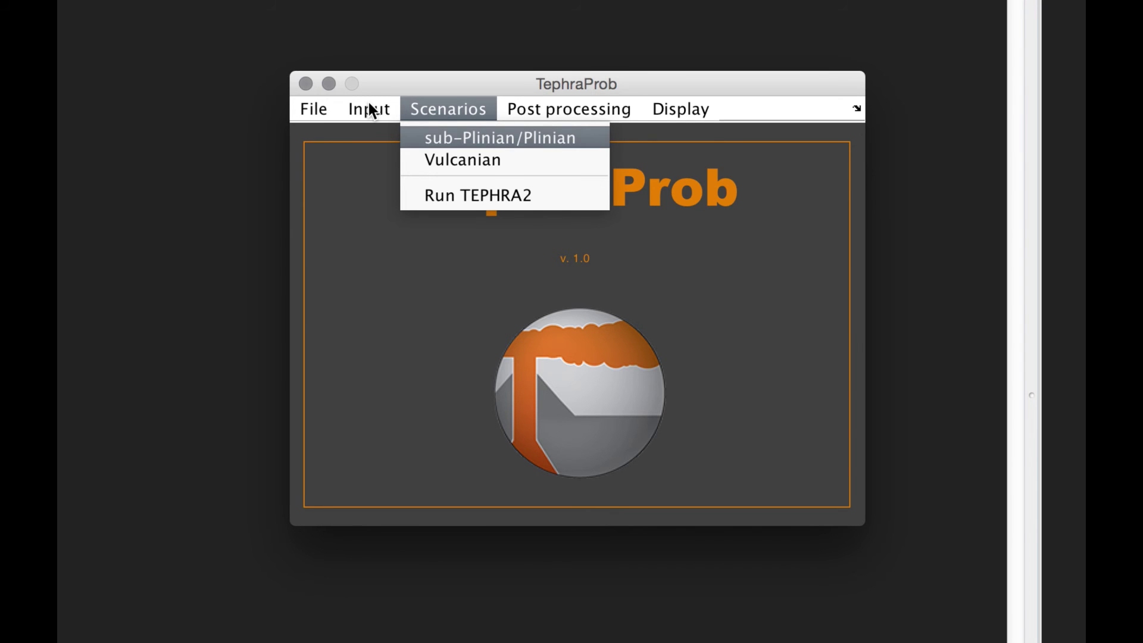
key(Down)
key(Up)
key(Down)
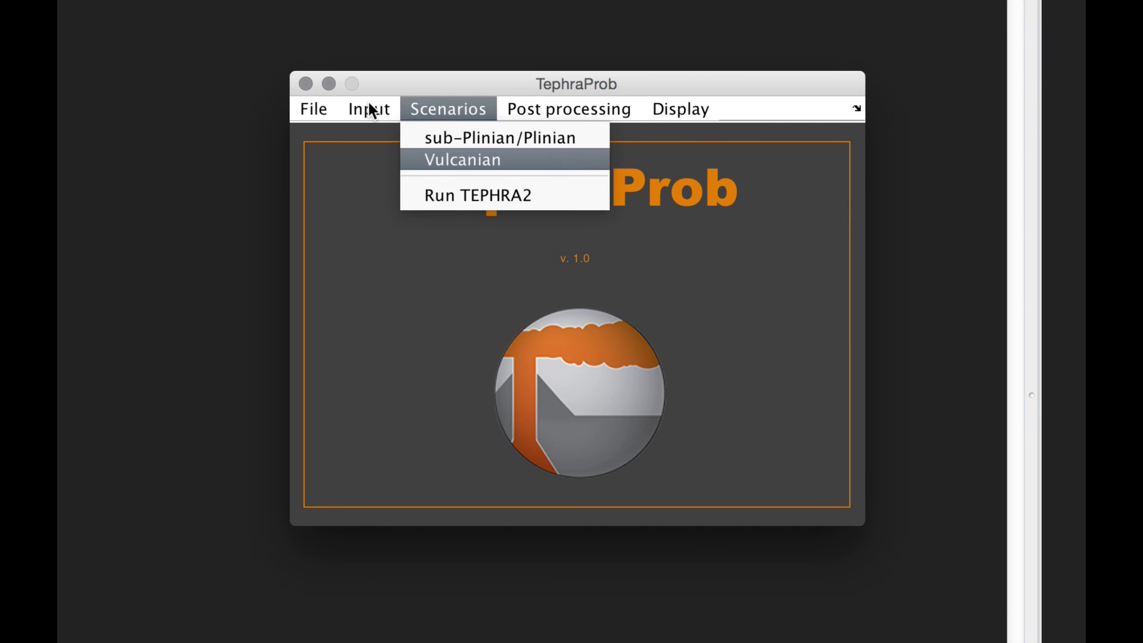
key(Down)
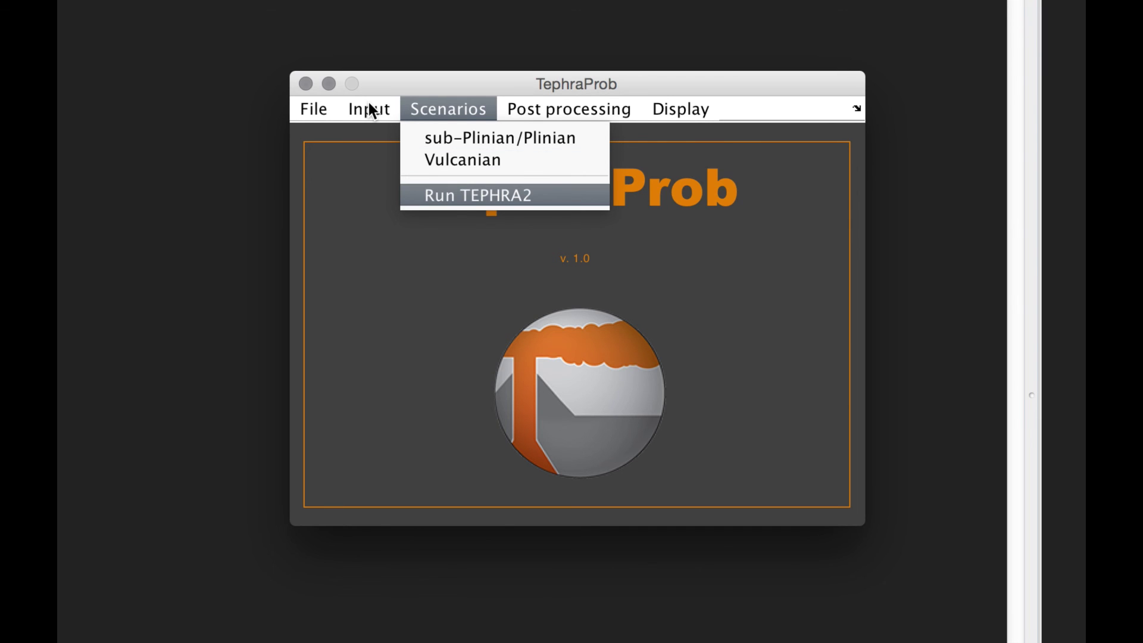
key(Right)
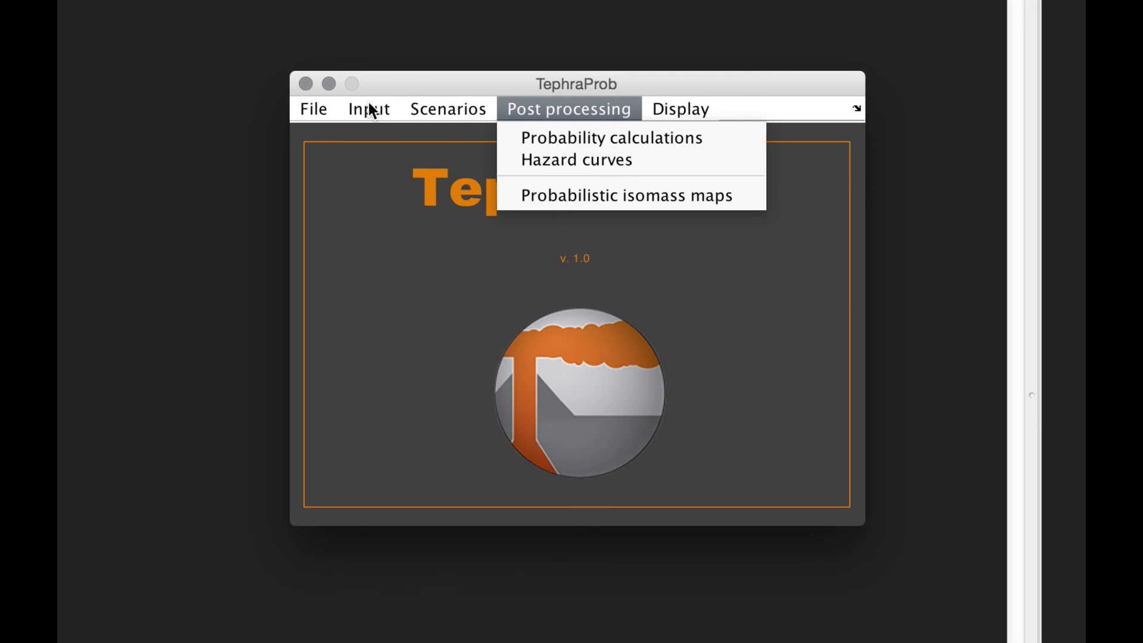
key(Down)
key(Down)
key(Down)
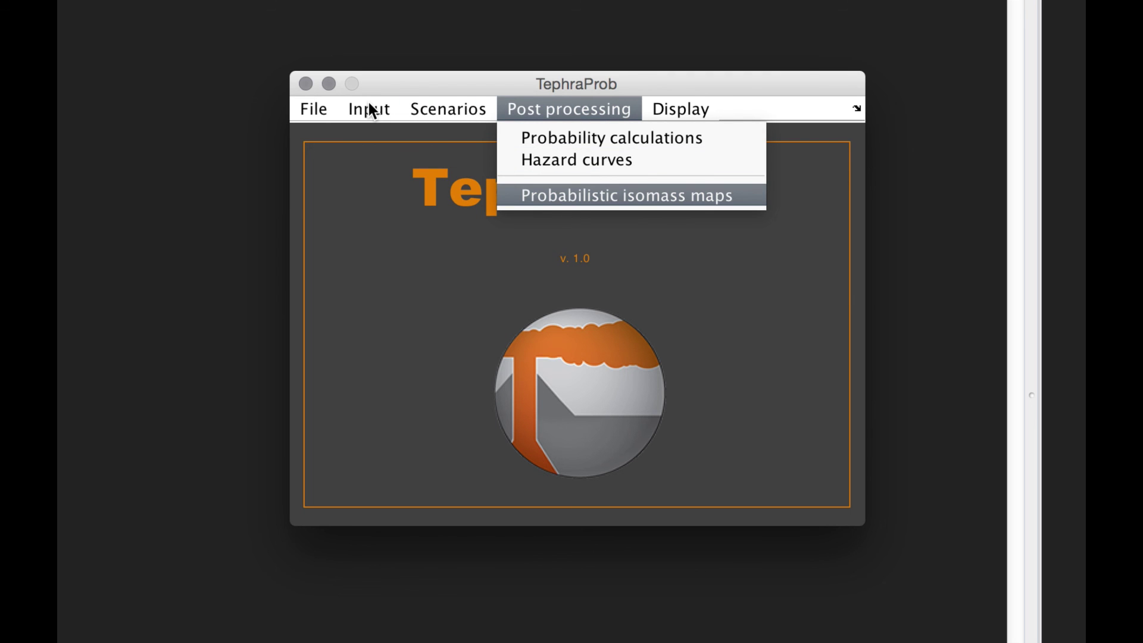
key(Right)
key(Down)
key(Down)
key(Down)
key(Down)
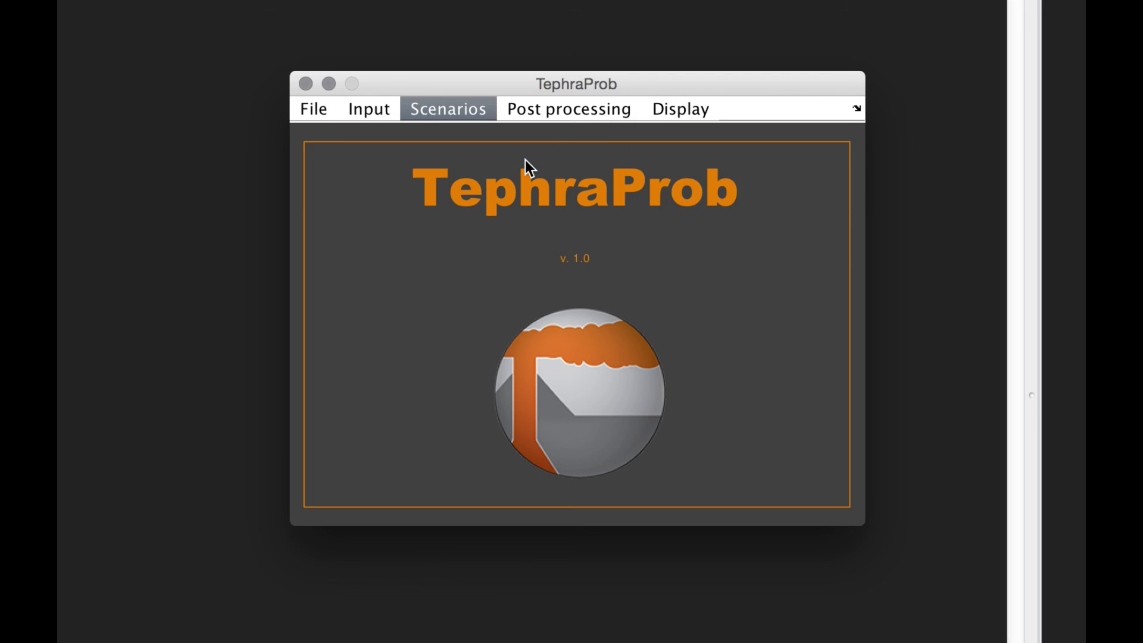
click(512, 90)
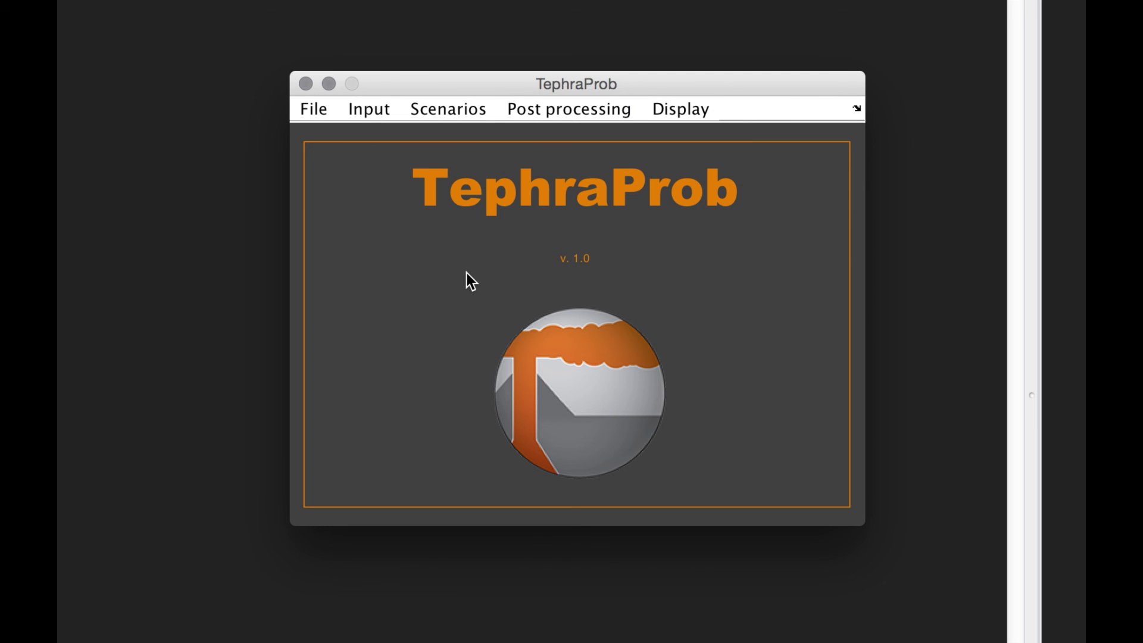